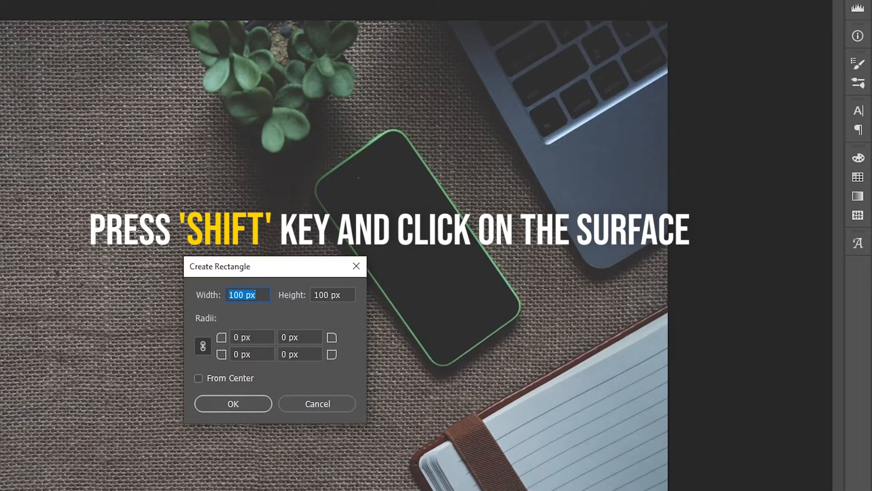
- Create a rectangle 3.5 in wide and 2 in high on the canvas
type("3.5 ")
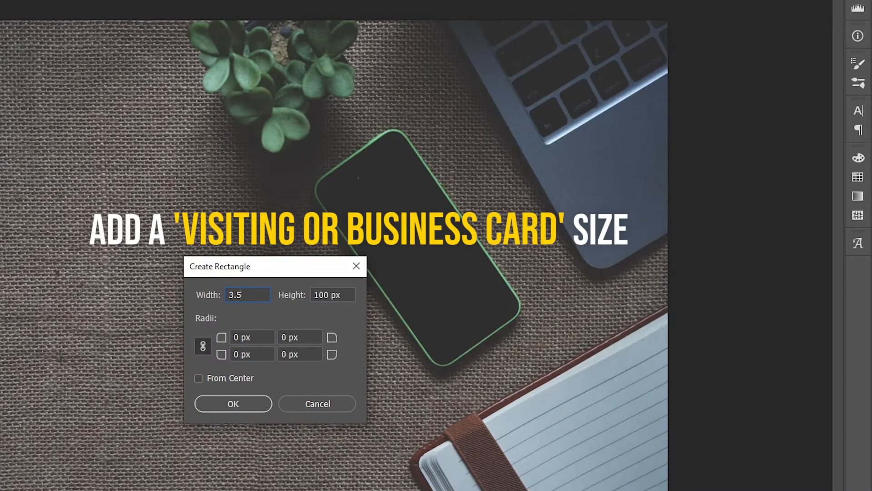
type("in")
key("Tab")
type("2")
left_click(244, 404)
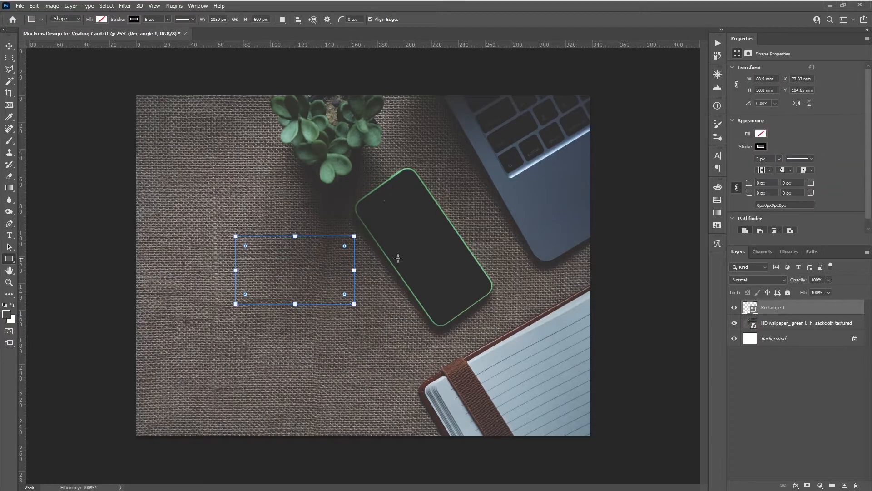
- Fill the rectangle with solid white (ffffff) and remove its stroke
left_click(762, 134)
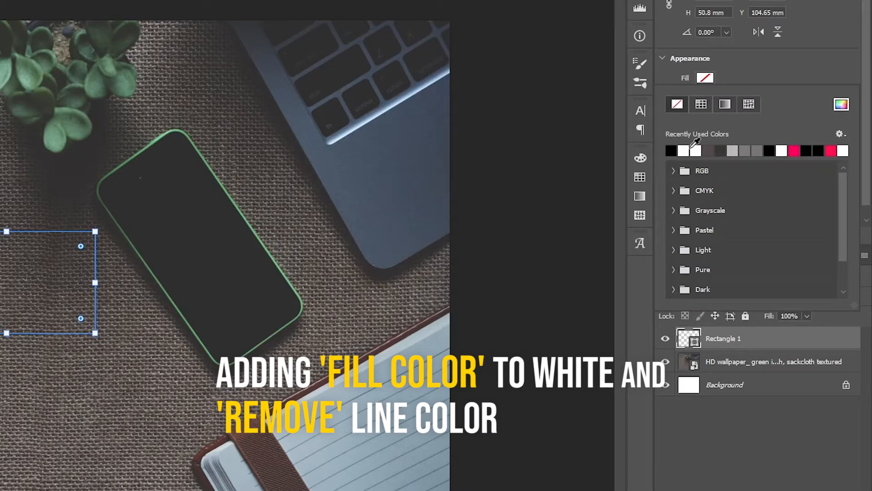
left_click(841, 104)
left_click_drag(321, 110, 182, 62)
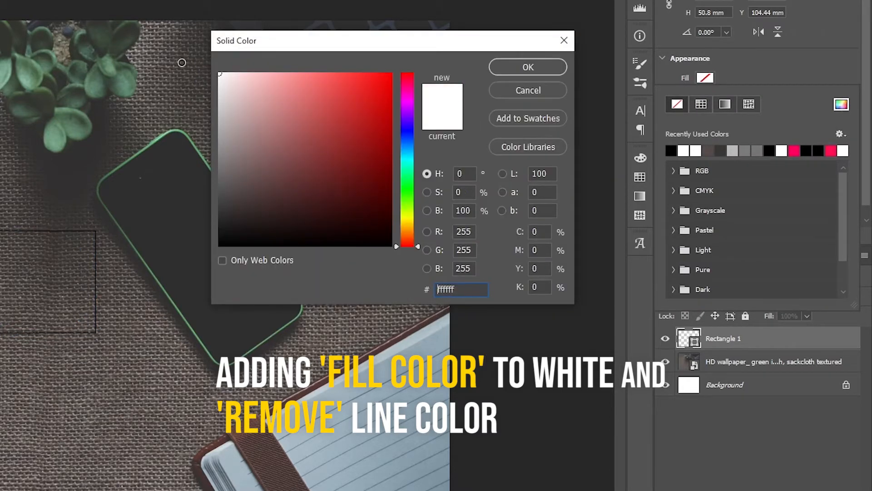
left_click(548, 69)
left_click(818, 63)
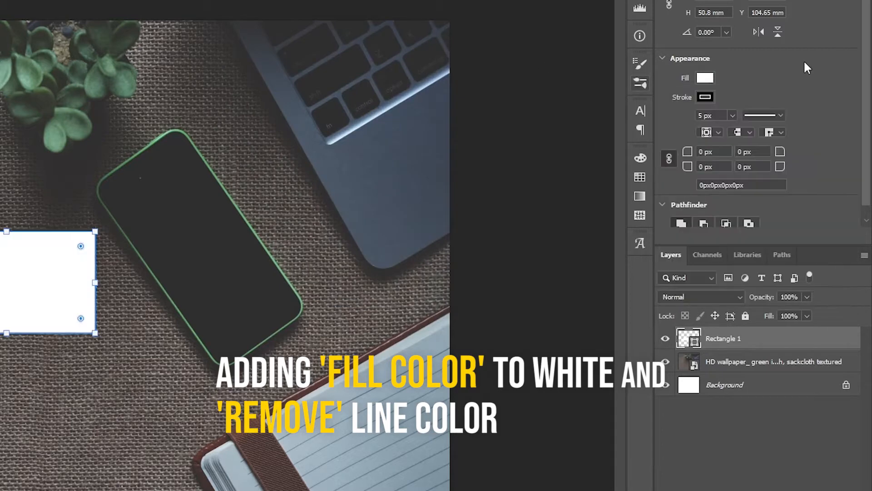
left_click(705, 97)
left_click(677, 123)
left_click(750, 63)
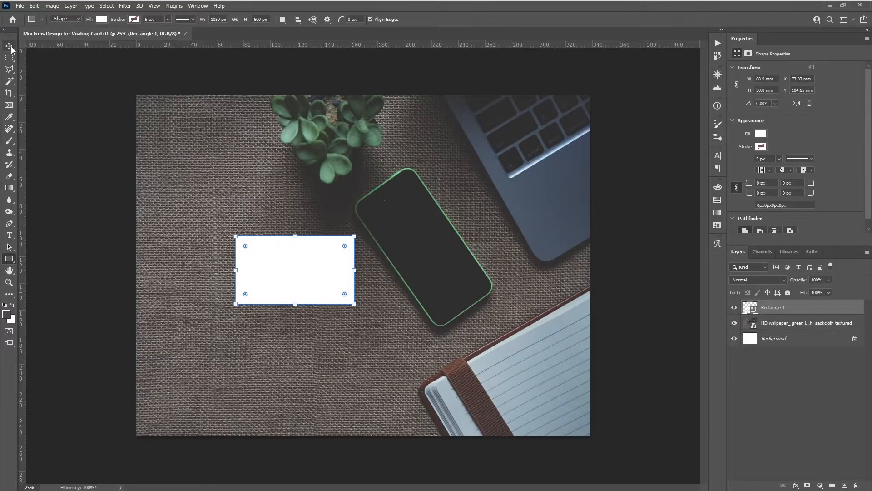
- Move the white rectangle left to about X 54 mm, and duplicate it straight below at about Y 161 mm
left_click(11, 49)
left_click_drag(303, 265, 279, 266)
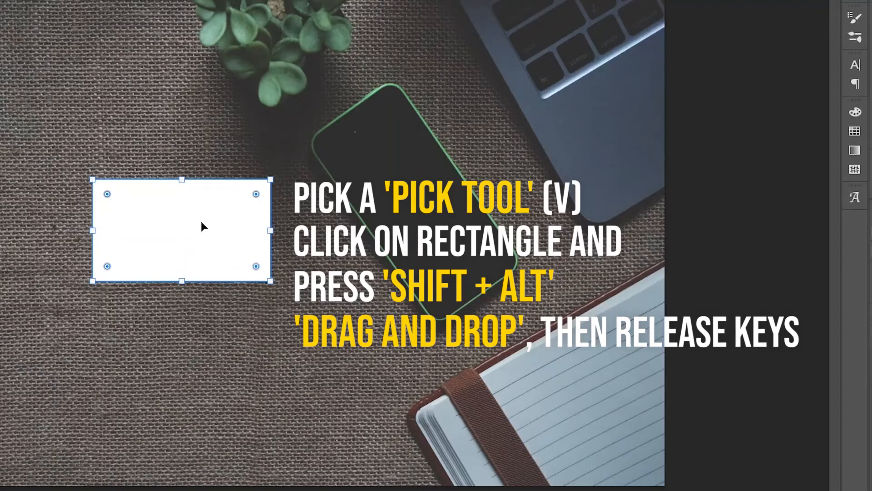
left_click_drag(201, 222, 202, 340)
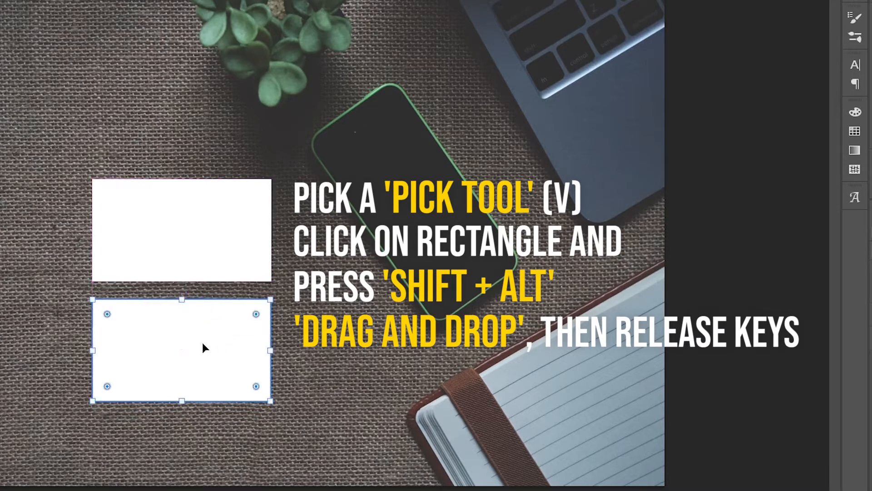
- Rename the upper rectangle's layer as Front
left_click(217, 214)
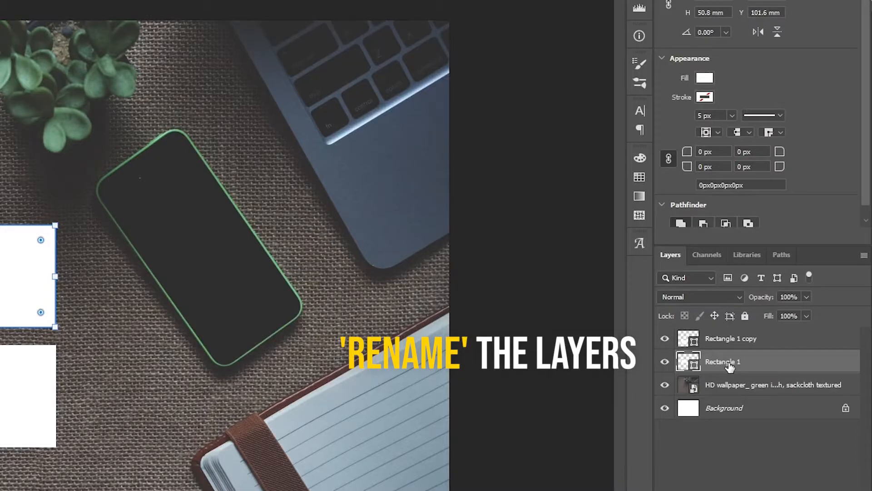
double_click(777, 325)
type("Front")
- Rename the lower rectangle's layer as Back and move the Front layer above it in the stack
left_click(745, 342)
double_click(744, 339)
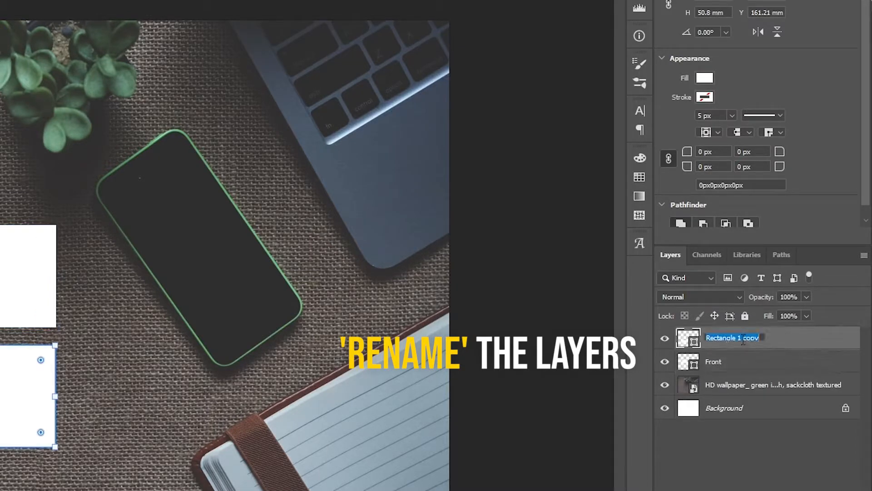
type("Back")
left_click_drag(742, 369, 747, 334)
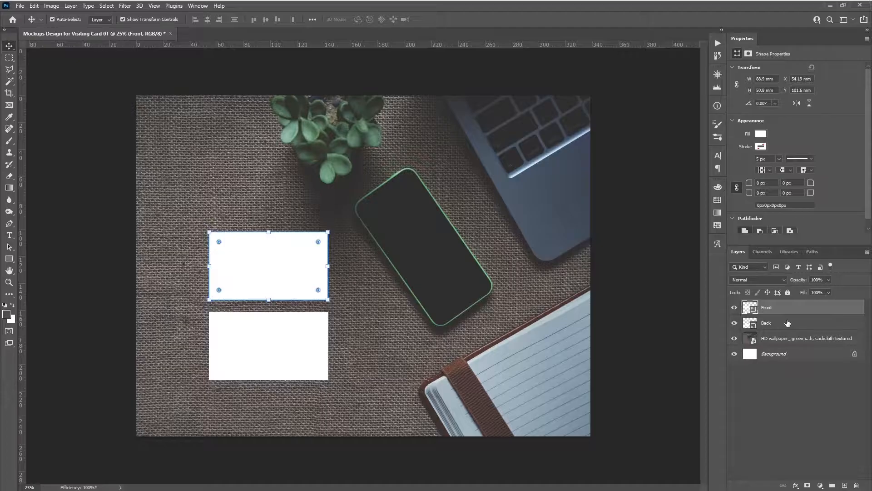
- Put the Front layer in a new group named Front and convert that group to a smart object
right_click(788, 309)
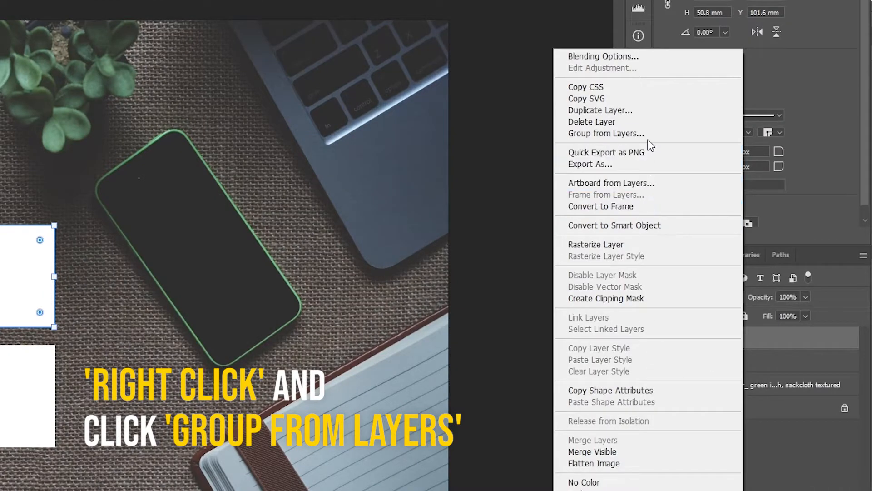
left_click(668, 134)
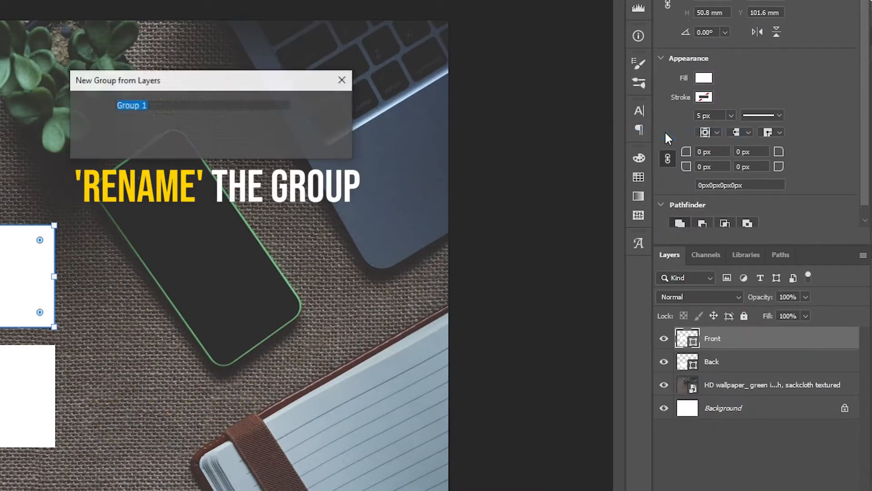
type("Front")
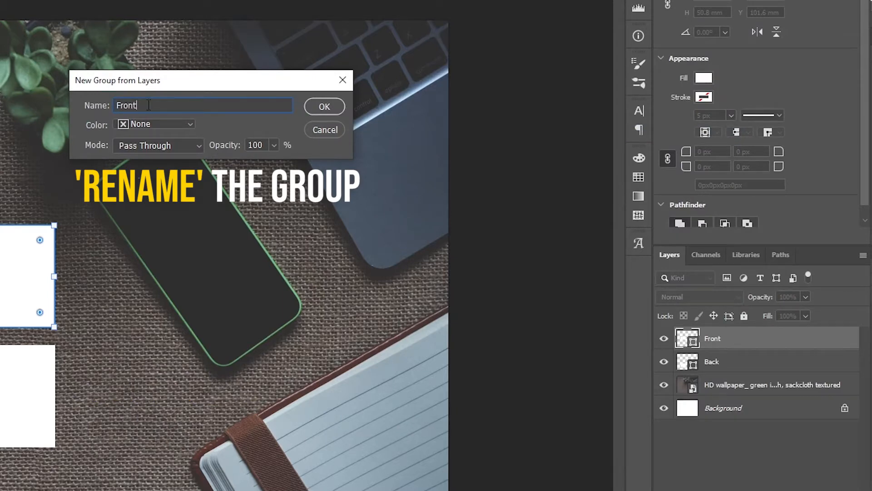
left_click(323, 107)
right_click(759, 339)
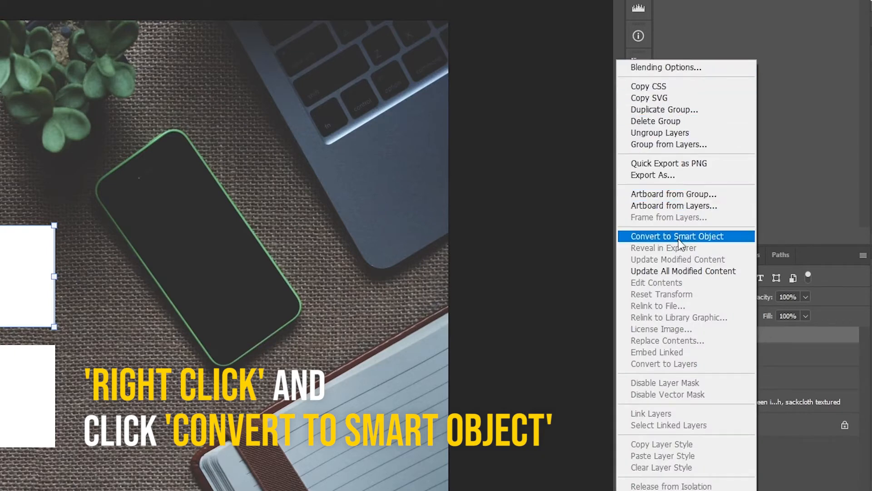
left_click(694, 236)
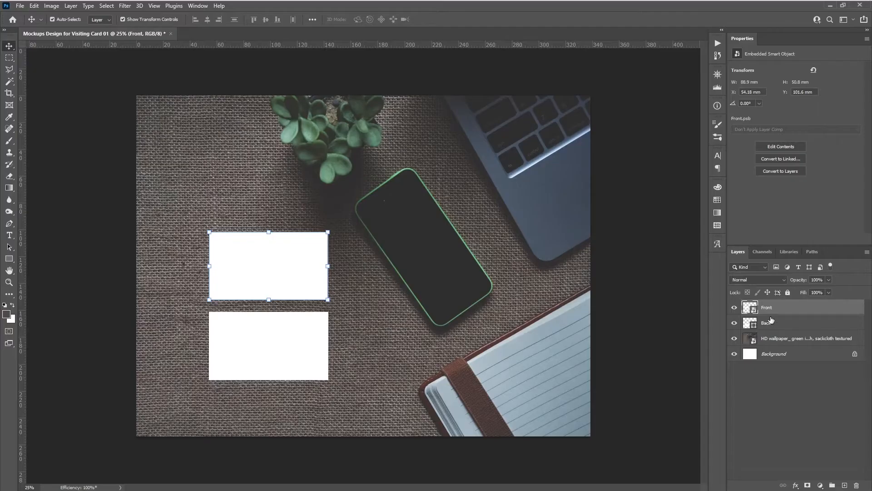
- Put the Back layer in a group named Back and convert that group to a smart object
left_click(782, 323)
key("ctrl+g")
double_click(768, 321)
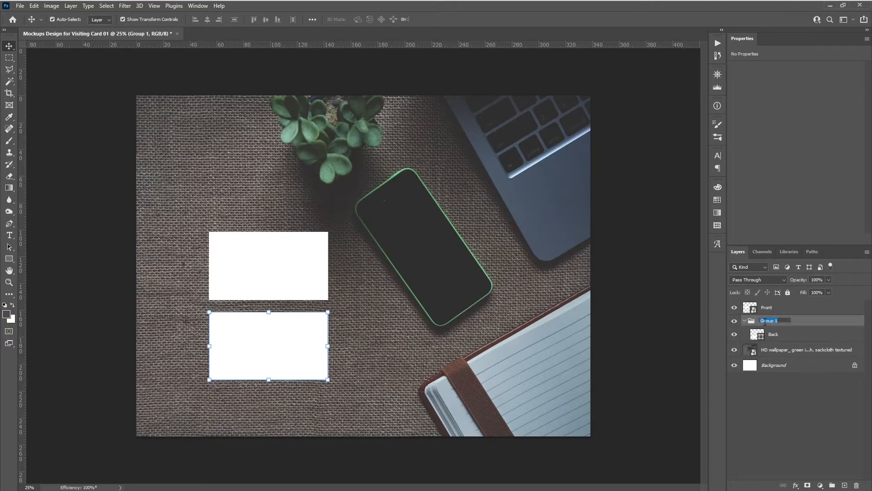
key("Return")
right_click(803, 322)
left_click(754, 240)
- Scale the Front and Back smart objects together to 85% with linked width and height
left_click(795, 315)
left_click(796, 323, "shift")
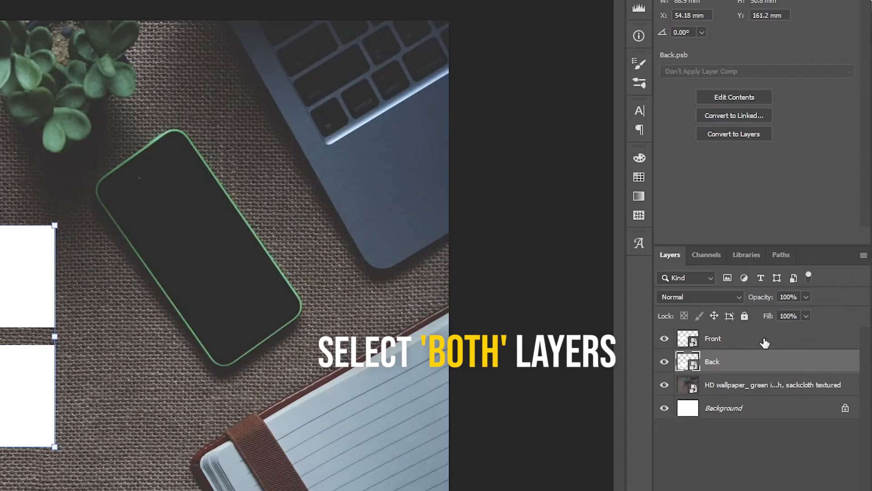
key("ctrl+t")
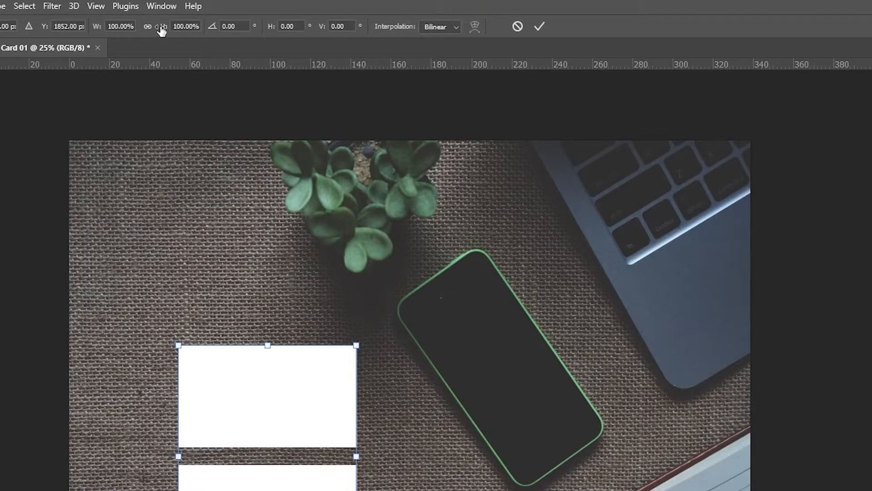
left_click(142, 26)
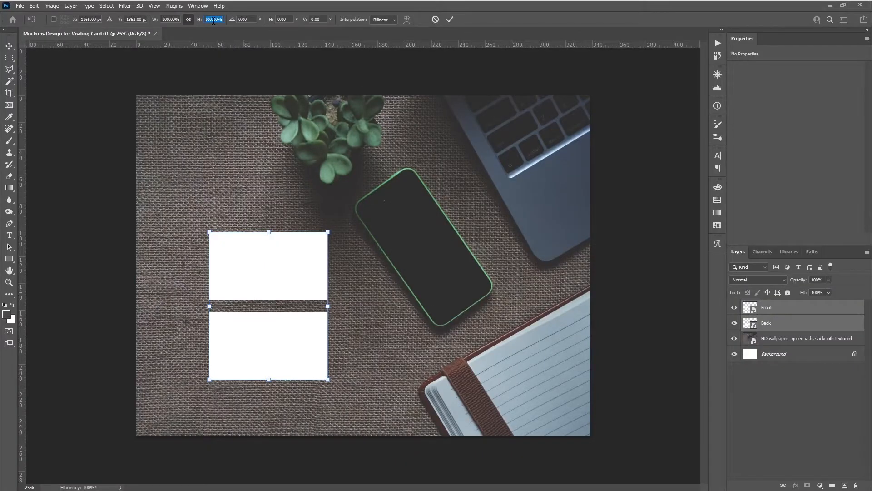
type("85")
key("Return")
left_click(301, 309)
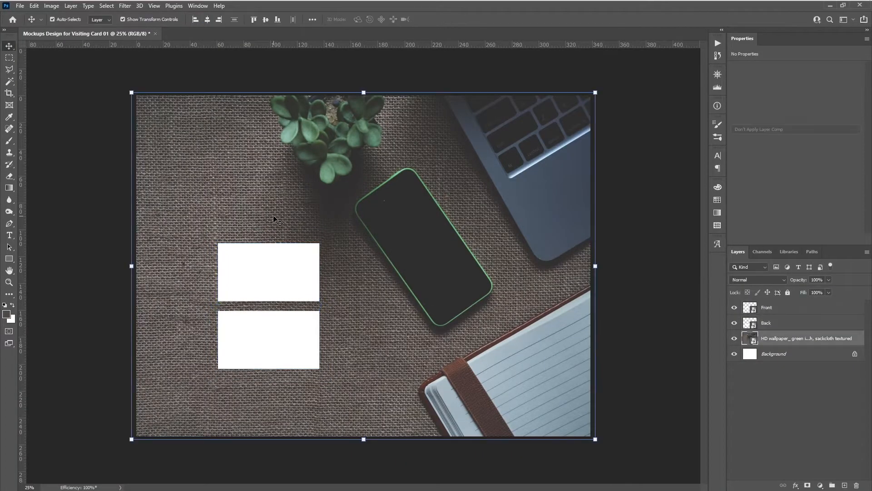
- Place the Front card beside the phone's lower edge and rotate it about 55° to match the phone's tilt
left_click(307, 279)
left_click_drag(300, 284, 395, 306)
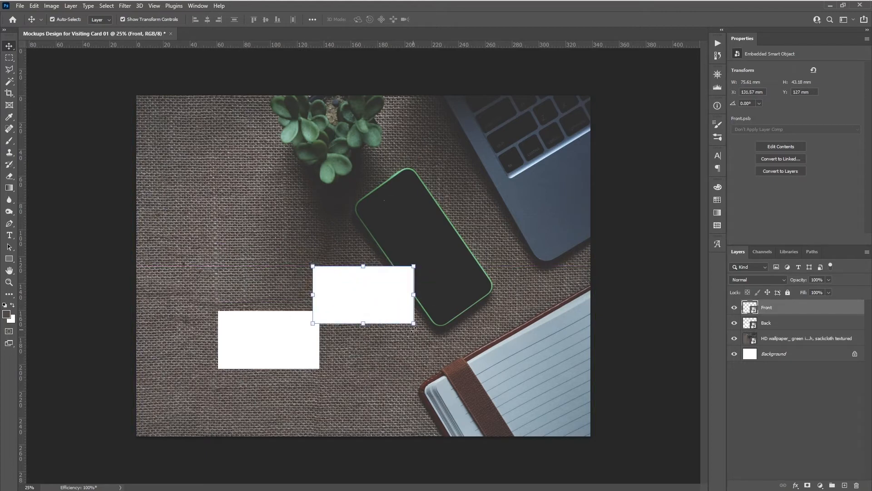
left_click_drag(418, 335, 364, 371)
key("Return")
left_click_drag(369, 307, 365, 325)
- Rotate the Back card about 43° and shift it so its corner tucks against the Front card
left_click(310, 350)
left_click_drag(324, 376, 302, 400)
left_click_drag(302, 352, 312, 346)
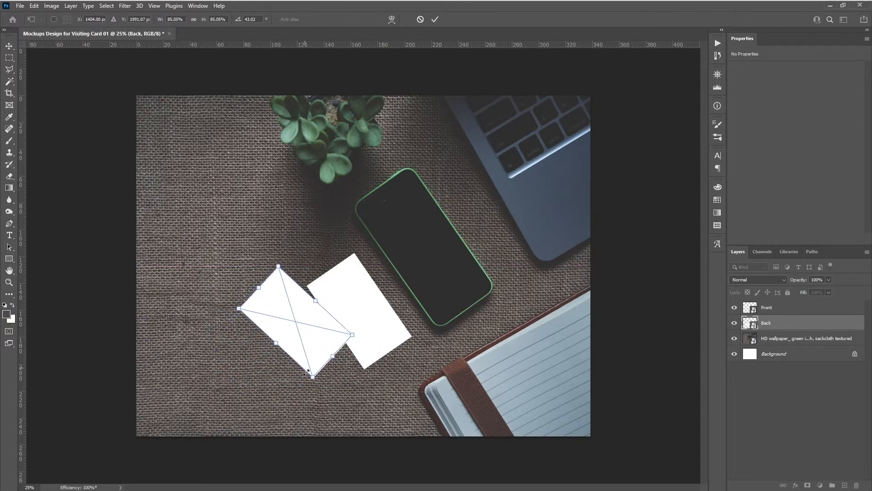
key("Return")
- Open the Back smart object's contents and add a Solid Color fill layer above its shape
left_click(381, 322)
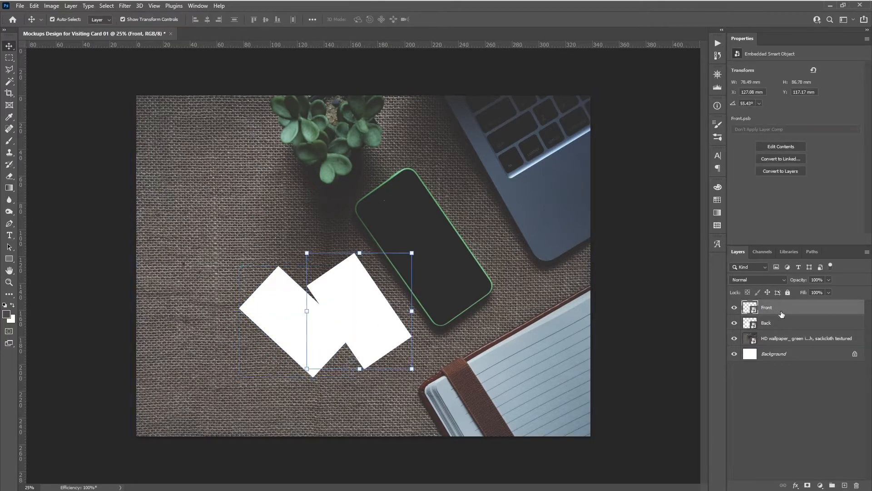
left_click(775, 325)
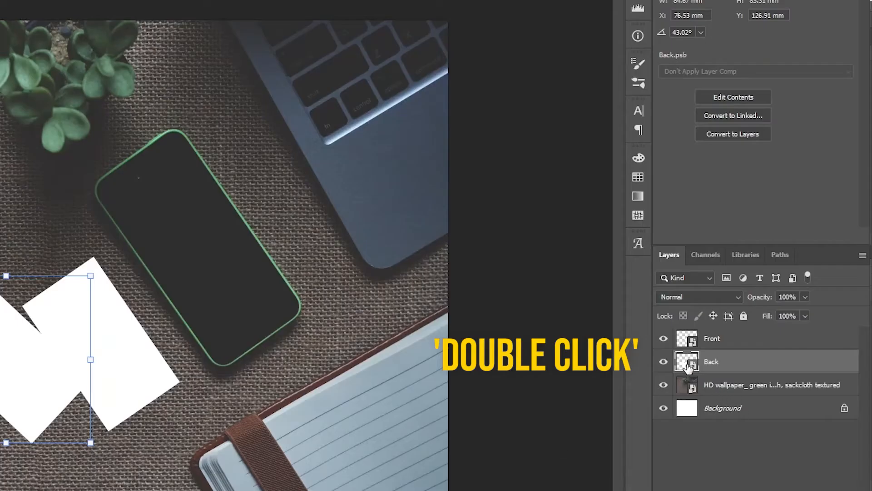
double_click(691, 362)
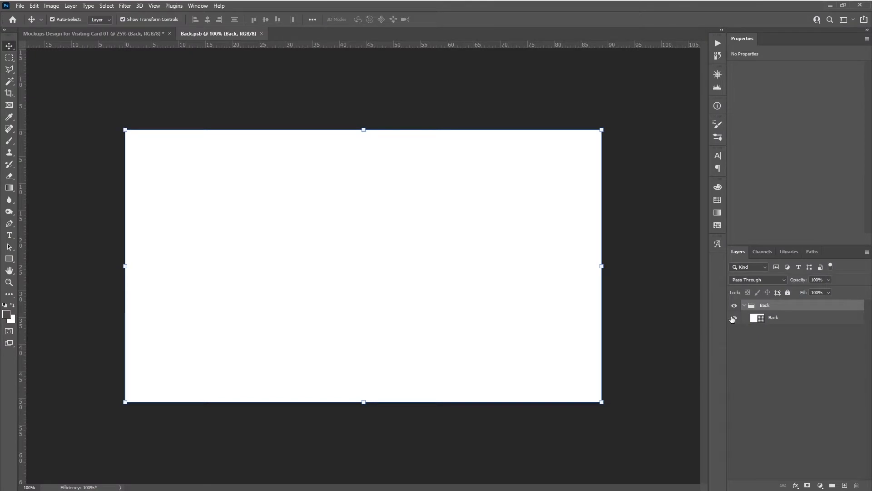
left_click(826, 485)
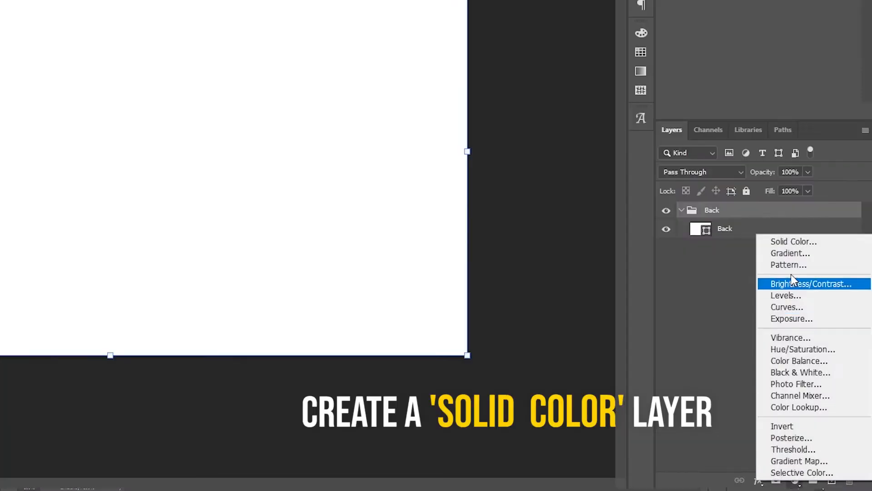
left_click(813, 327)
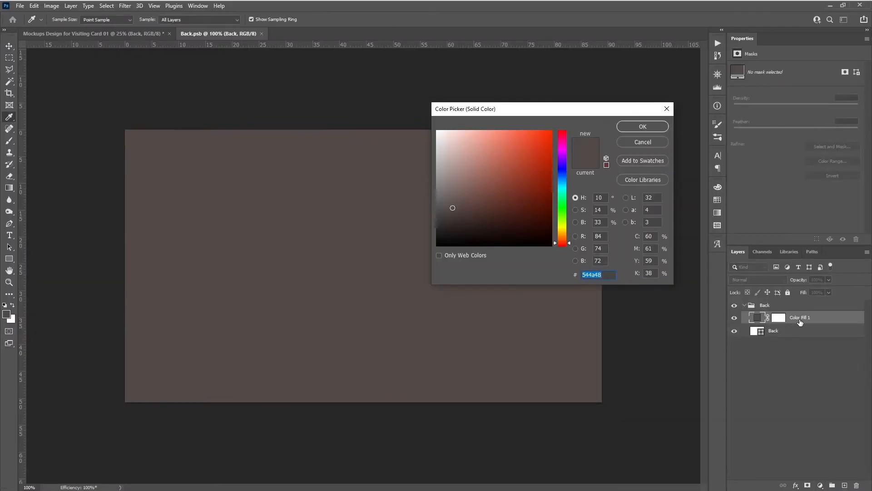
- Set the Back card's fill colour to bright blue, save the smart object and return to the mockup document
left_click_drag(539, 183, 551, 131)
left_click_drag(563, 162, 564, 181)
left_click(658, 127)
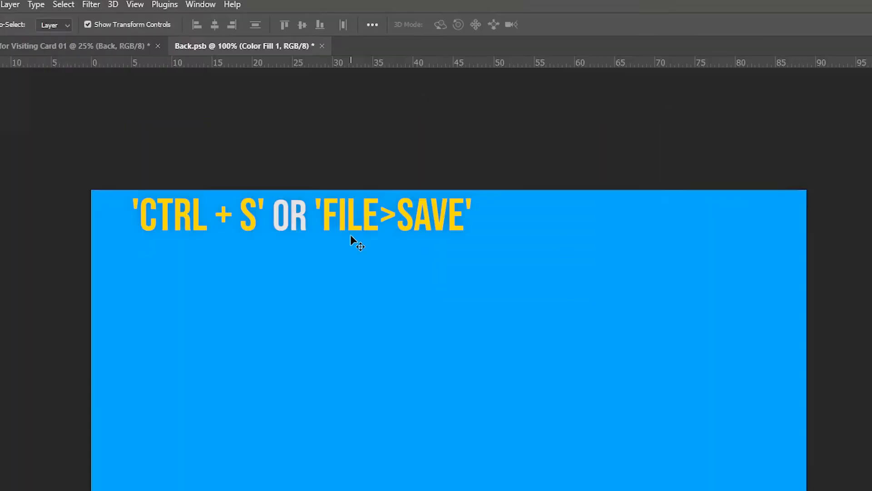
key("ctrl+s")
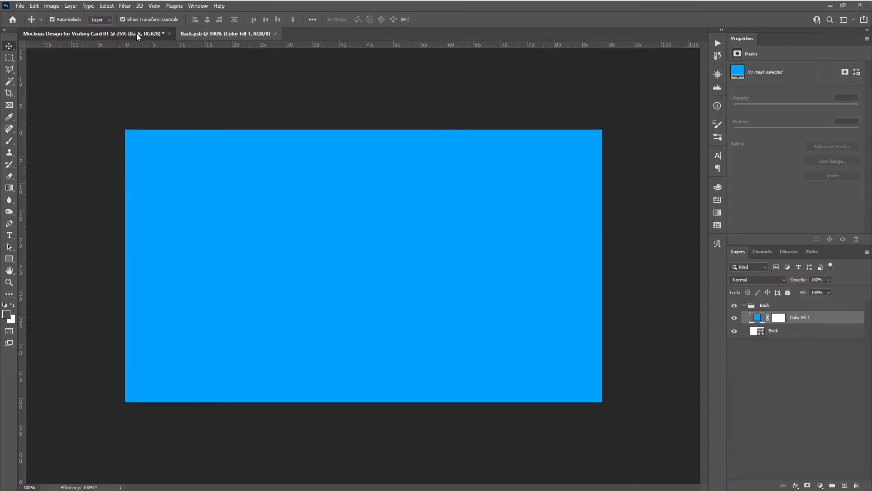
left_click(108, 45)
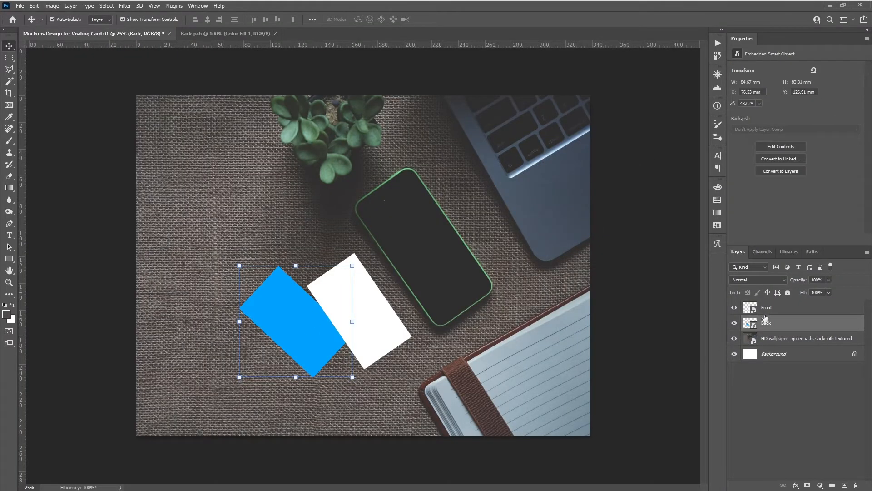
- Open the Front smart object's contents and add a Solid Color fill layer above its shape
left_click(803, 309)
double_click(749, 307)
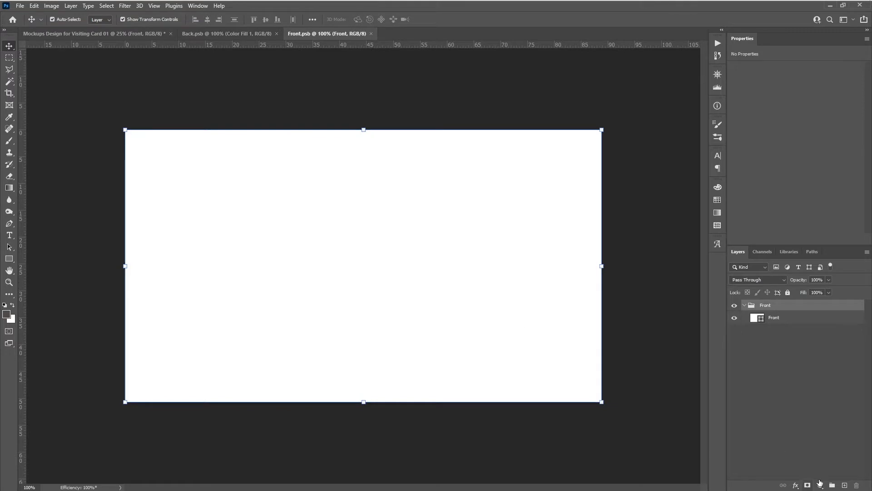
left_click(820, 485)
left_click(814, 324)
- Set the Front card's fill colour to medium green, save the smart object and return to the mockup document
type("00ff90")
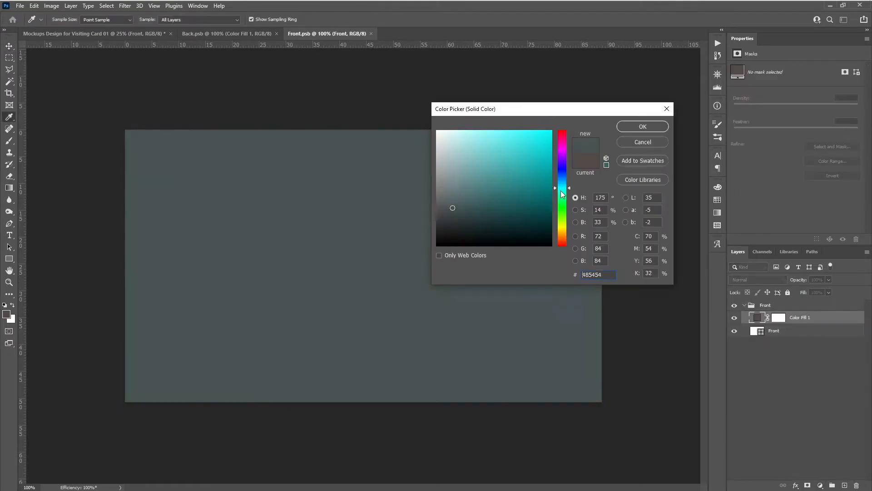
left_click_drag(564, 196, 565, 176)
left_click_drag(544, 147, 562, 196)
key("Return")
key("v")
key("ctrl+s")
left_click(140, 37)
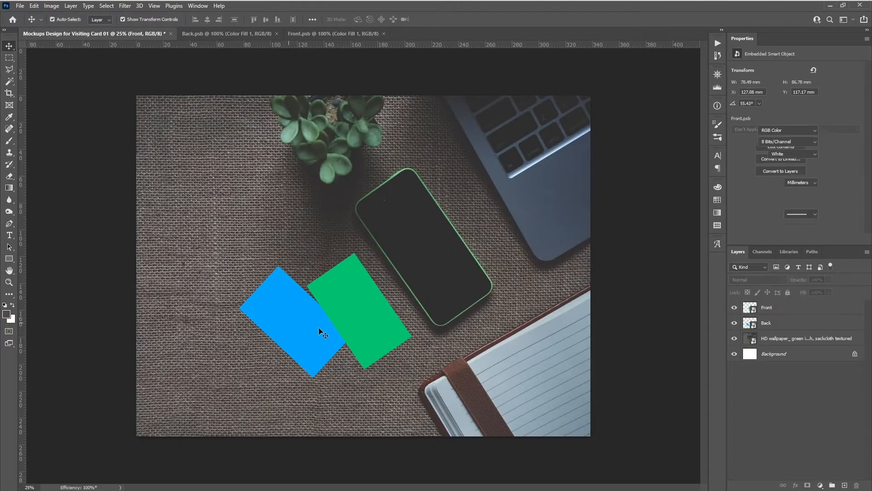
scroll(293, 320, "up", 7)
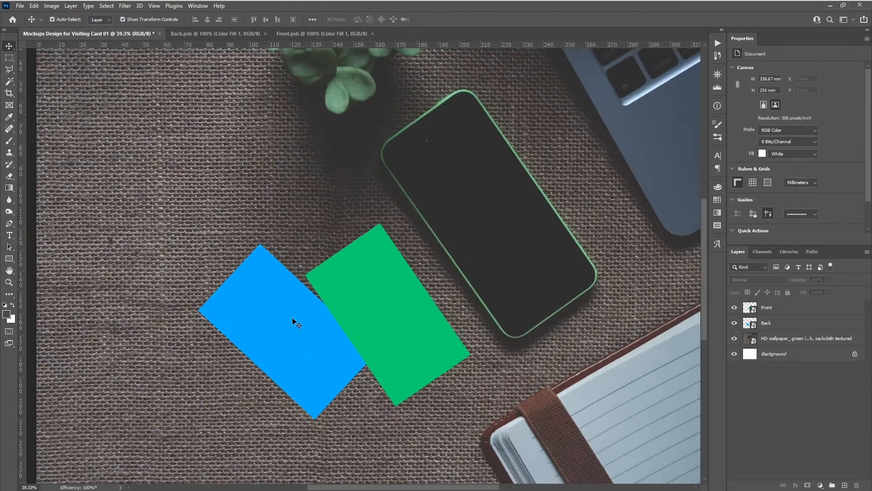
- Select the Front and Back layers and rotate both cards together slightly counterclockwise on the burlap background
left_click_drag(308, 312, 294, 215)
scroll(312, 243, "down", 3)
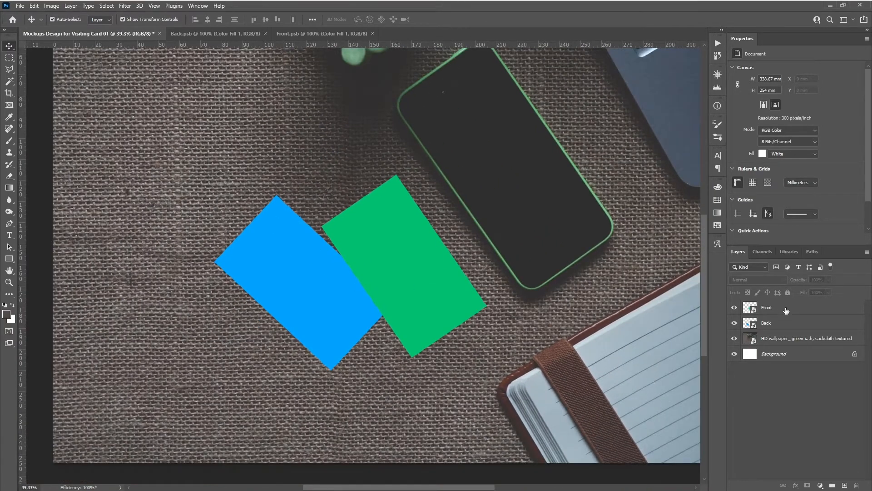
left_click(786, 309)
left_click(784, 322, "shift")
left_click_drag(495, 378, 513, 372)
key("Return")
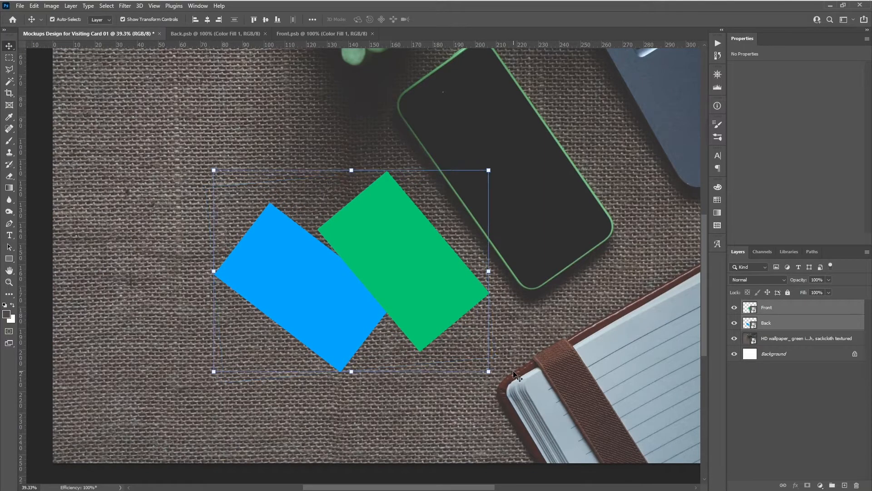
- Add an Exposure adjustment clipped to the wallpaper photo layer and set its exposure to -2.24
left_click(808, 337)
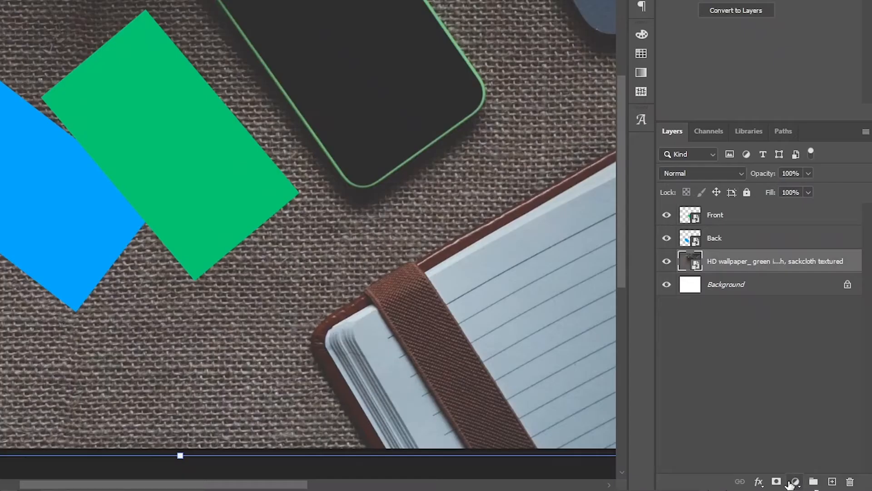
left_click(821, 485)
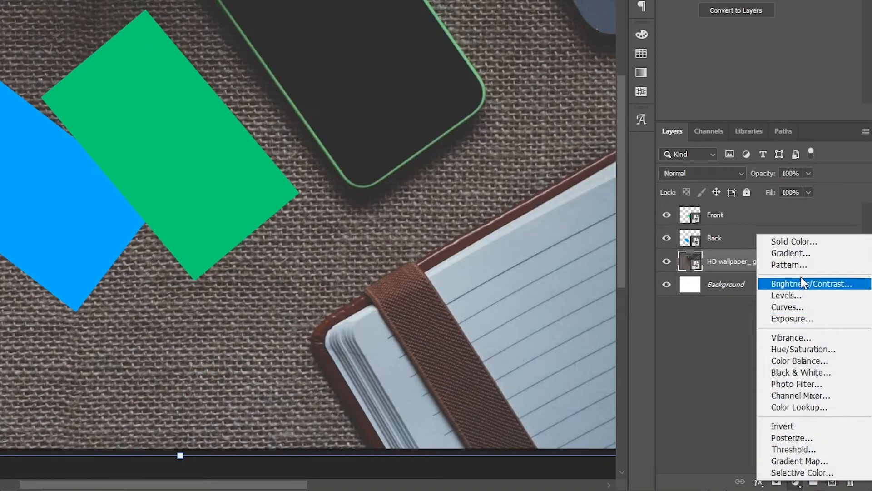
left_click(792, 319)
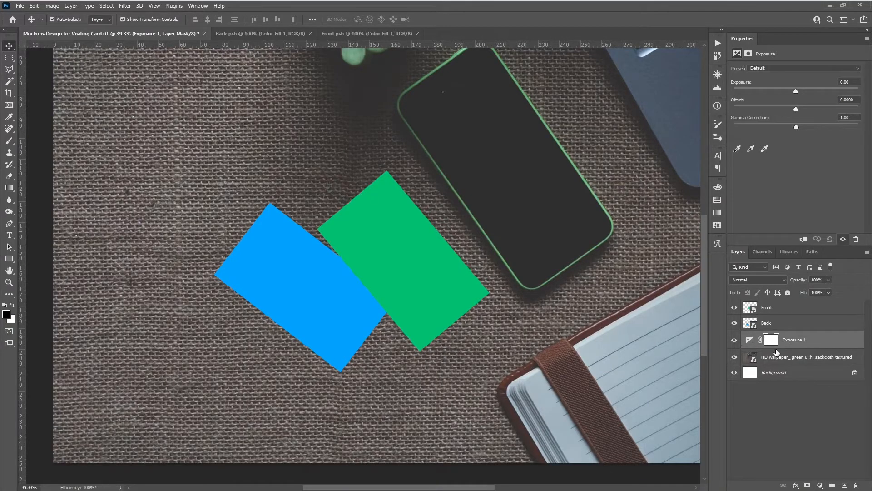
left_click(775, 348, "alt")
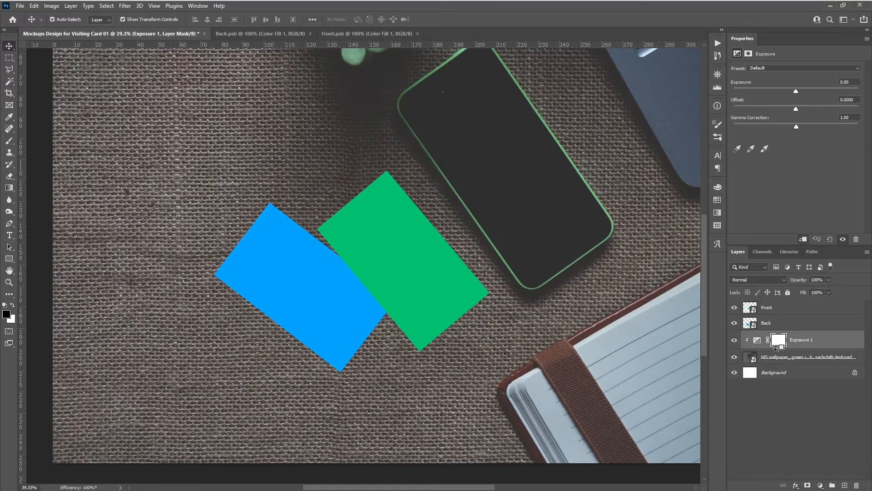
left_click_drag(795, 91, 776, 90)
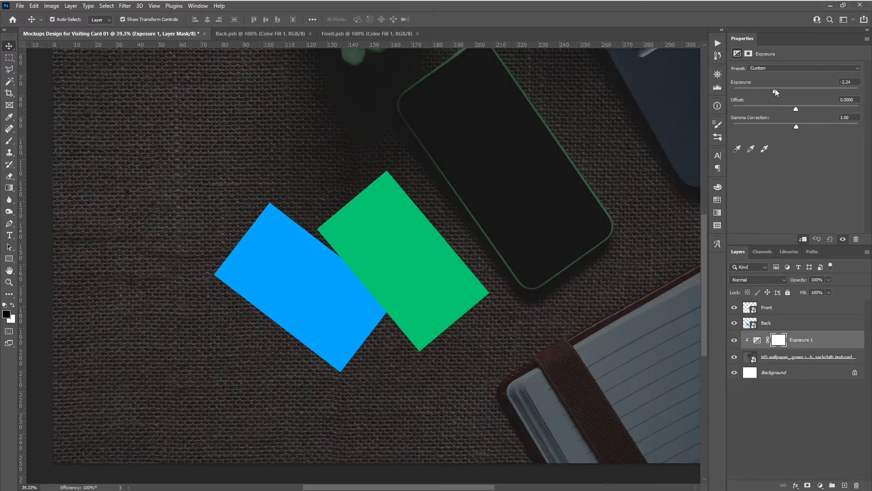
- Invert the Exposure 1 layer mask to black so its darkening is hidden
left_click(810, 340)
left_click(777, 341)
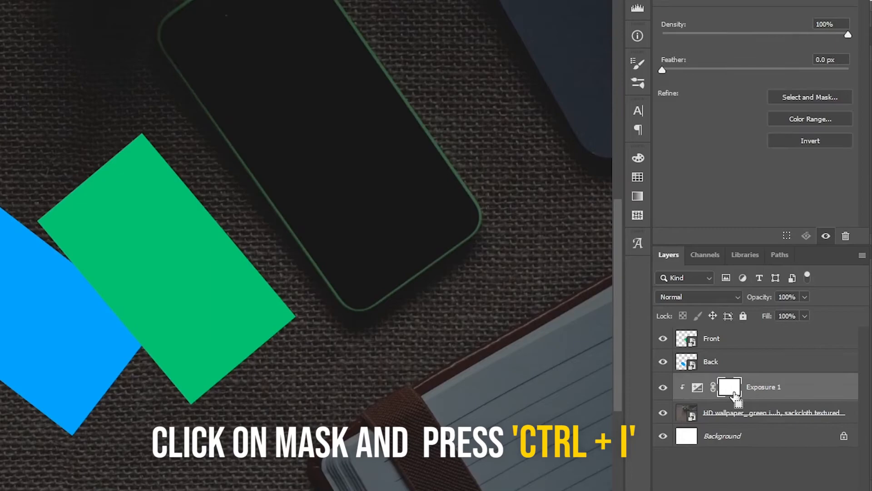
key("ctrl+i")
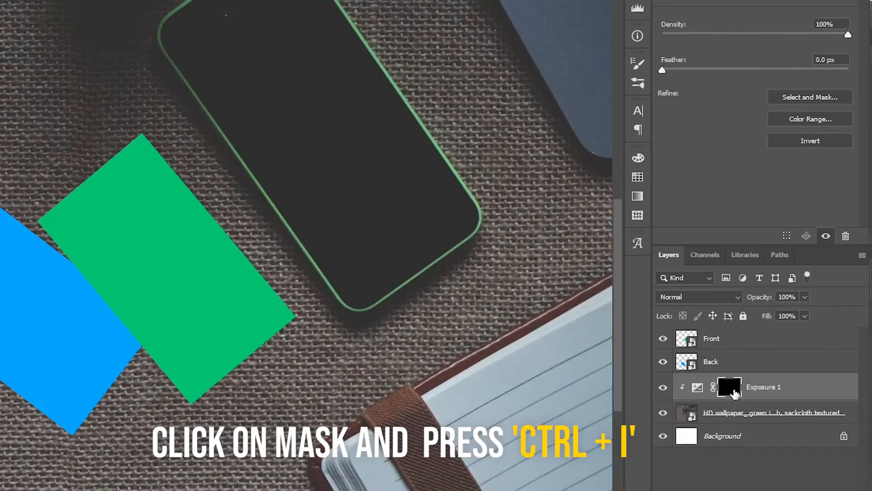
- Paint white on the Exposure 1 mask with a soft 80 px brush at 50% opacity, adding shadows along both cards' lower edges
scroll(242, 374, "up", 8)
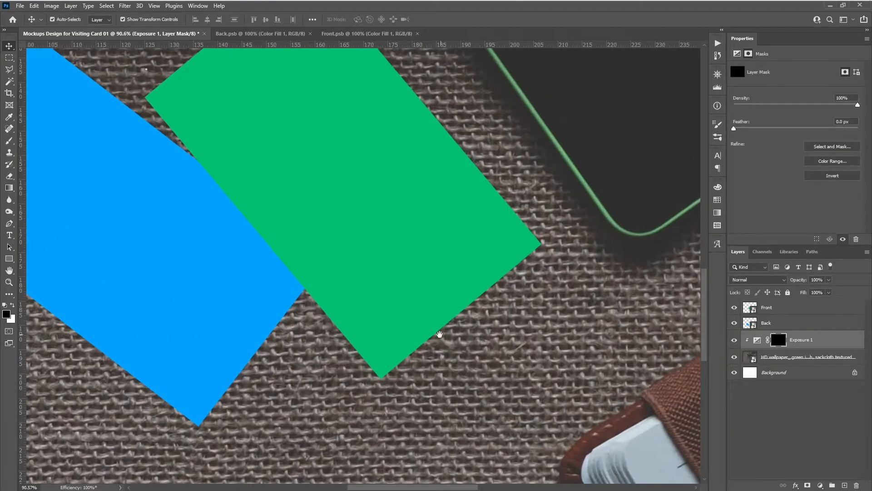
left_click_drag(212, 378, 279, 322)
left_click_drag(479, 296, 489, 293)
key("b")
key("bracketleft")
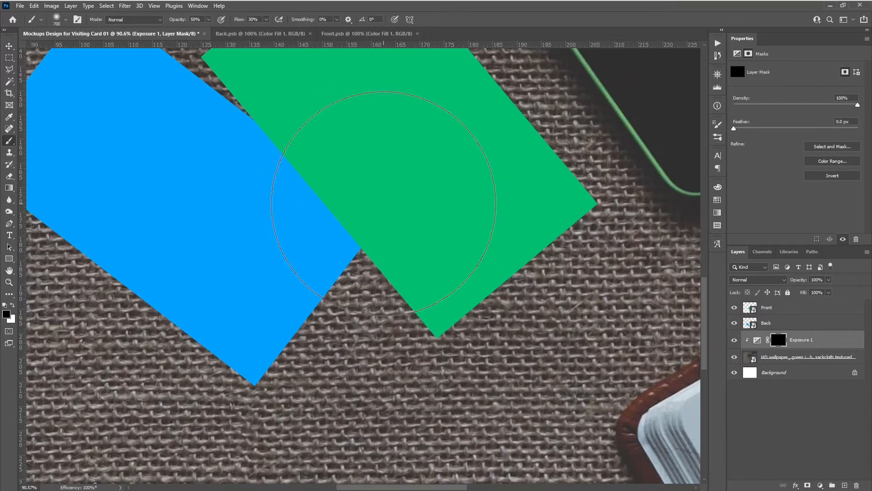
key("bracketleft")
scroll(360, 248, "up", 3)
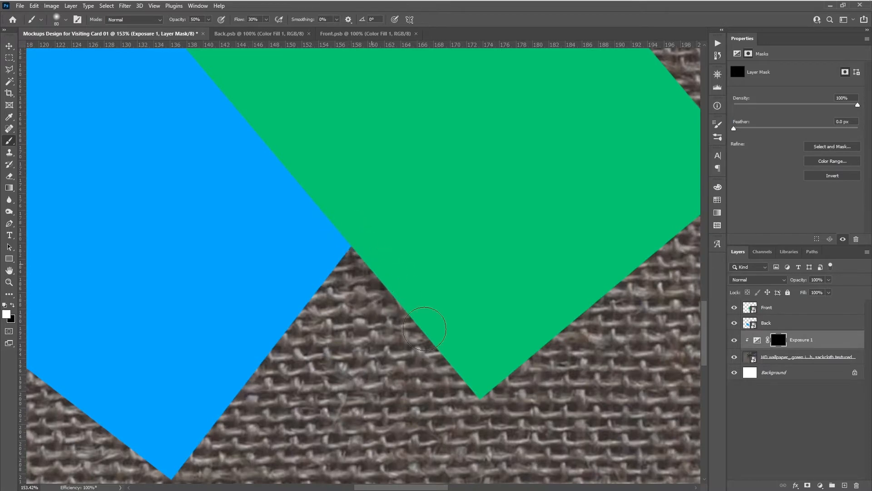
scroll(423, 329, "right", 2)
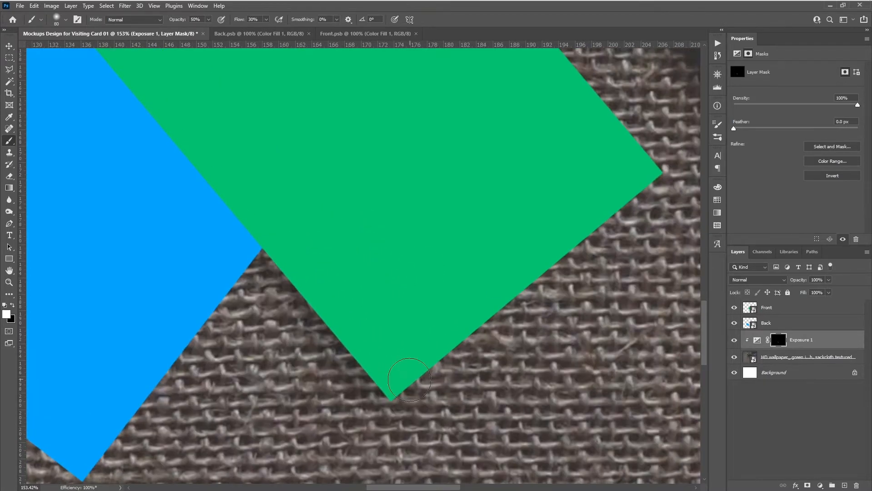
mouse_move(483, 313)
left_mouse_down()
mouse_move(628, 200)
mouse_move(428, 351)
mouse_move(361, 377)
left_mouse_up()
left_click_drag(482, 238, 389, 369)
scroll(478, 325, "down", 4)
mouse_move(477, 325)
left_mouse_down()
mouse_move(512, 268)
mouse_move(607, 182)
left_mouse_up()
mouse_move(394, 237)
left_mouse_down()
mouse_move(339, 300)
mouse_move(267, 342)
mouse_move(138, 258)
mouse_move(396, 338)
left_mouse_up()
mouse_move(241, 229)
left_mouse_down()
mouse_move(223, 212)
mouse_move(346, 304)
mouse_move(295, 259)
left_mouse_up()
left_click_drag(434, 372, 457, 393)
left_click_drag(515, 374, 345, 256)
mouse_move(377, 304)
left_mouse_down()
mouse_move(422, 213)
mouse_move(472, 186)
left_mouse_up()
left_click_drag(571, 250, 446, 341)
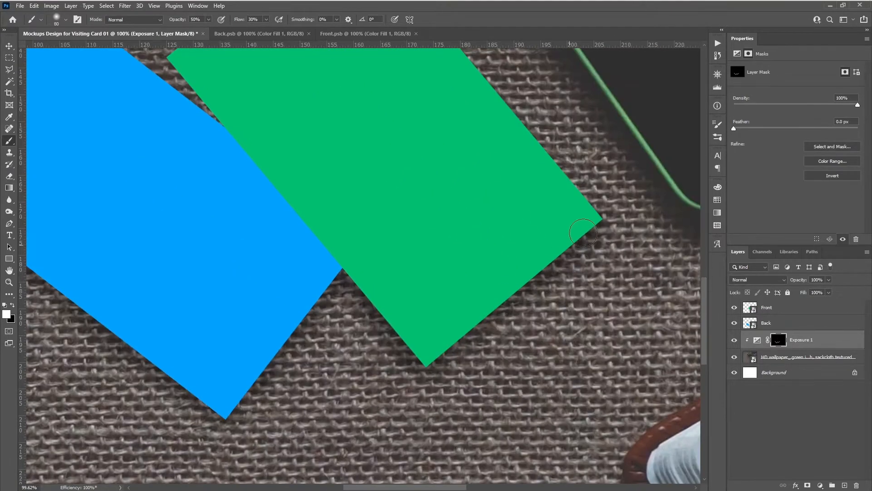
- Add an Exposure adjustment of -1.56 clipped to the Back card and invert its mask to black
key("ctrl+0")
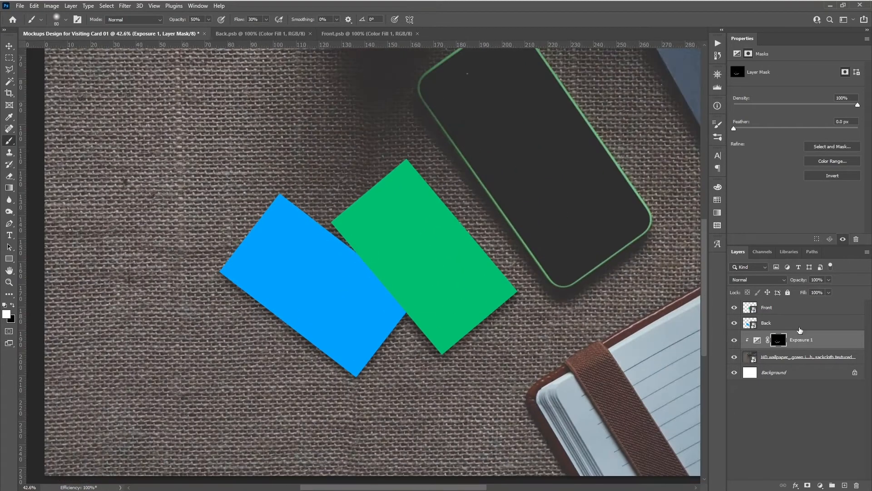
left_click(800, 326)
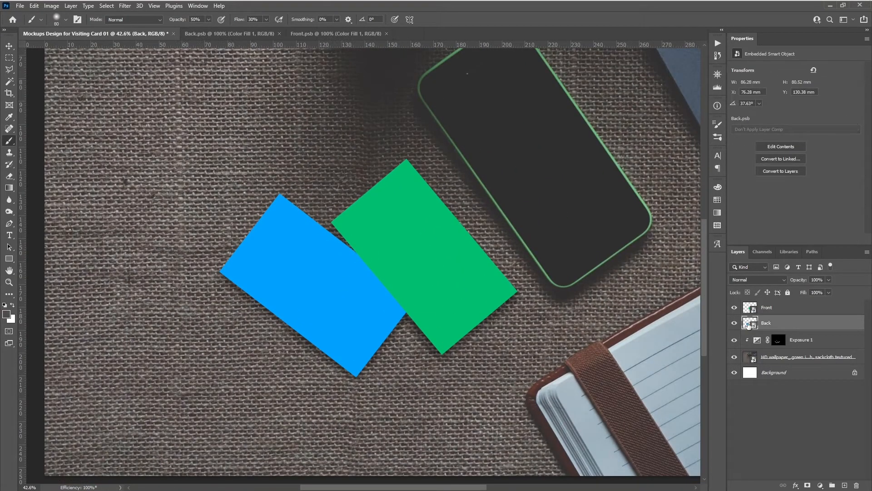
left_click(820, 486)
left_click(813, 382)
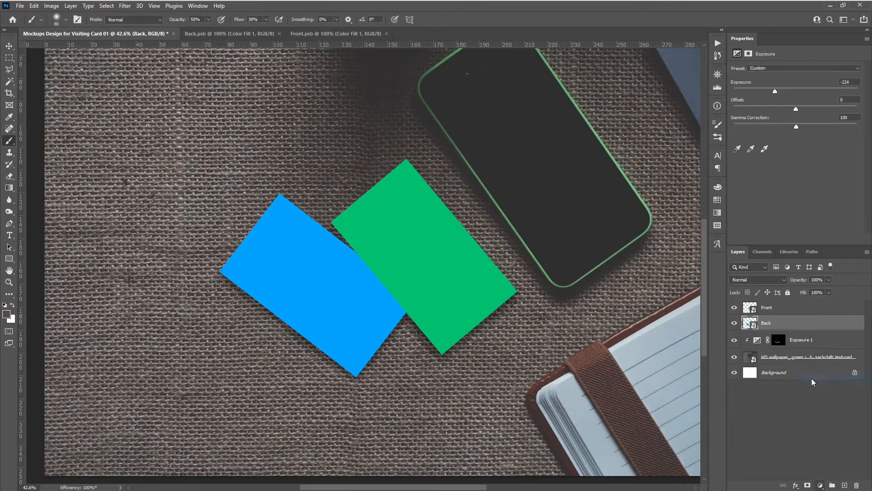
left_click_drag(795, 89, 781, 90)
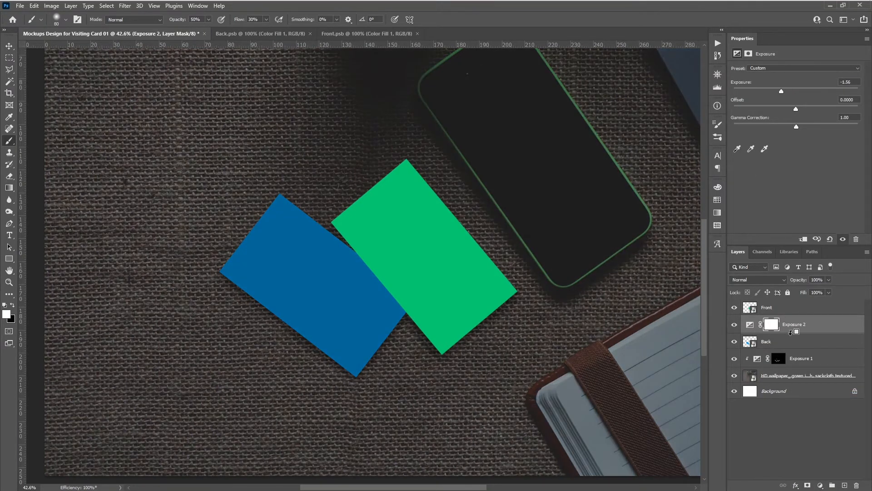
left_click(796, 332, "alt")
left_click(777, 326)
key("ctrl+i")
- Paint white on the Exposure 2 mask to cast a shadow on the blue card along the green card's edge
scroll(373, 259, "up", 5)
left_click_drag(346, 248, 477, 377)
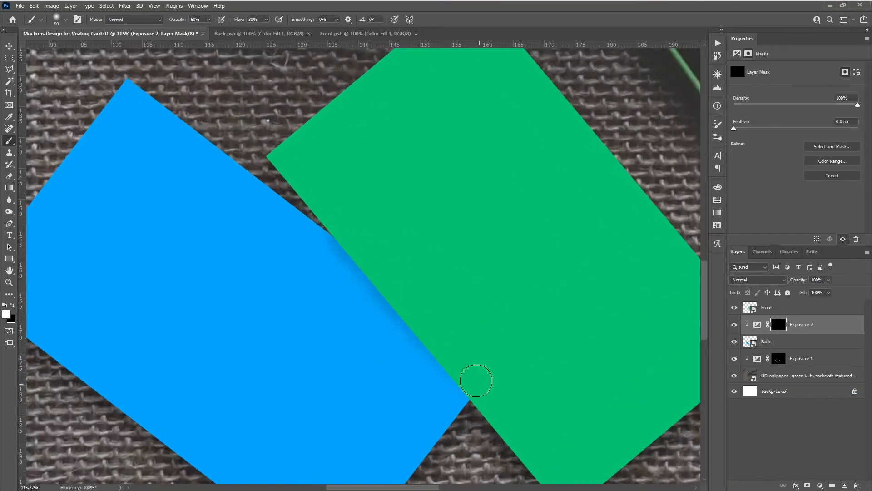
scroll(477, 377, "up", 3)
left_click_drag(360, 274, 419, 338)
left_click_drag(443, 333, 505, 397)
mouse_move(448, 377)
left_mouse_down()
mouse_move(356, 272)
mouse_move(302, 182)
left_mouse_up()
left_click_drag(396, 236, 294, 107)
left_click_drag(612, 458, 530, 273)
- Set Exposure 1 to -6.28 and paint more shadow on its mask along the cards' lower edges
left_click(802, 358)
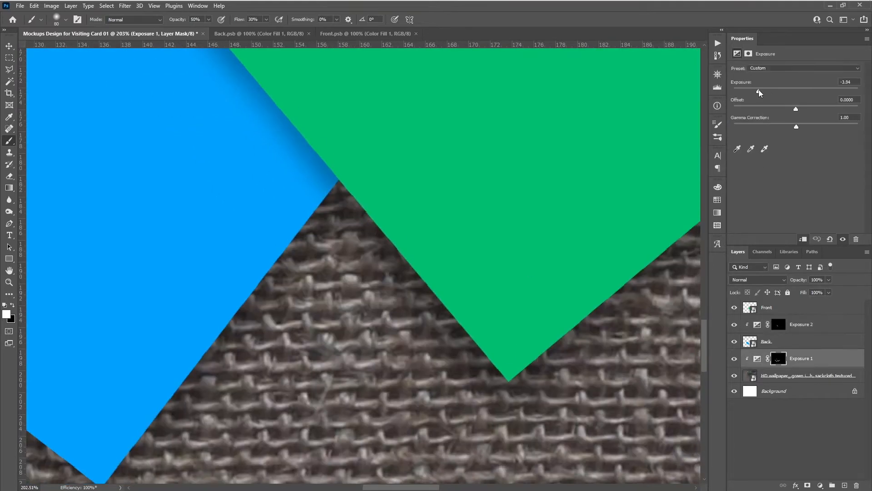
left_click_drag(759, 91, 755, 91)
scroll(404, 243, "down", 7)
left_click_drag(269, 216, 312, 323)
scroll(444, 366, "up", 6)
left_click_drag(449, 371, 350, 196)
left_click_drag(477, 305, 314, 391)
mouse_move(507, 187)
left_mouse_down()
mouse_move(339, 332)
mouse_move(634, 195)
left_mouse_up()
left_click_drag(318, 179, 169, 384)
mouse_move(146, 340)
left_mouse_down()
mouse_move(559, 383)
mouse_move(396, 259)
mouse_move(385, 272)
left_mouse_up()
left_click_drag(226, 131, 350, 232)
left_click_drag(372, 278, 526, 399)
left_click_drag(284, 209, 430, 323)
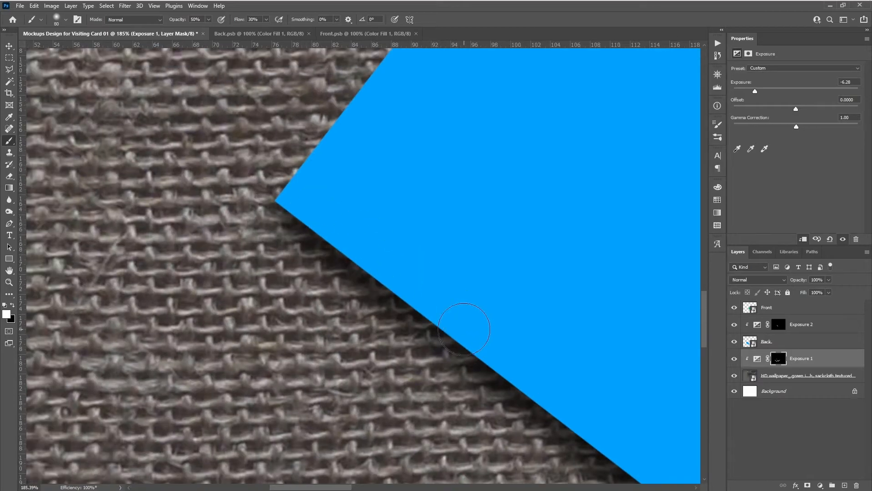
- Touch up the Exposure 2 mask along the overlap shadow and set its exposure to -2.00
scroll(369, 317, "down", 7)
scroll(533, 284, "up", 5)
left_click(779, 324)
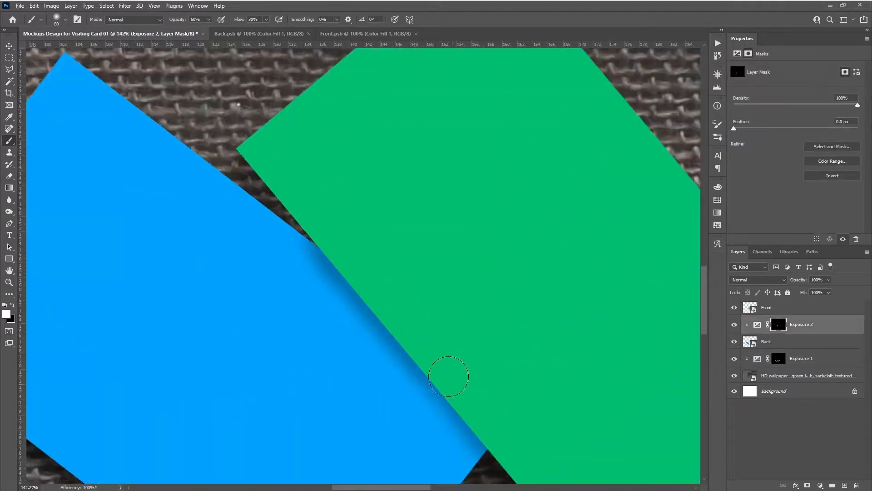
scroll(458, 384, "up", 5)
left_click_drag(460, 383, 481, 276)
key("x")
left_click_drag(200, 103, 220, 149)
left_click(758, 325)
left_click_drag(780, 91, 777, 91)
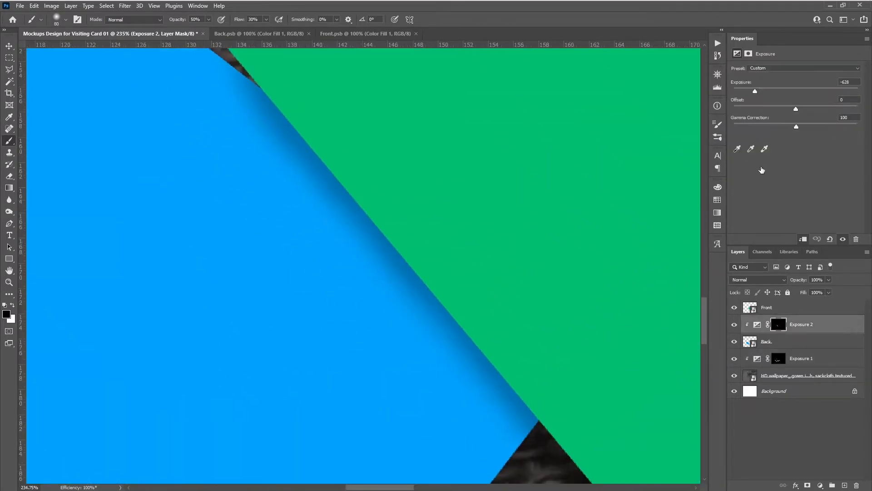
- Brush over the Exposure 2 mask near the upper end of the card overlap and select the Exposure 1 layer
scroll(534, 378, "down", 1)
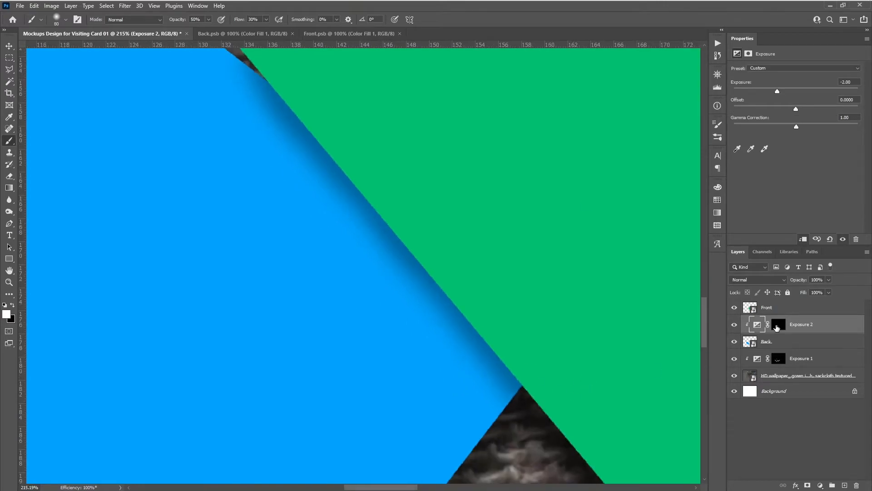
left_click(778, 324)
key("x")
mouse_move(293, 78)
left_mouse_down()
mouse_move(440, 259)
mouse_move(409, 280)
mouse_move(341, 219)
left_mouse_up()
left_click(792, 356)
scroll(404, 244, "down", 14)
scroll(511, 203, "down", 2)
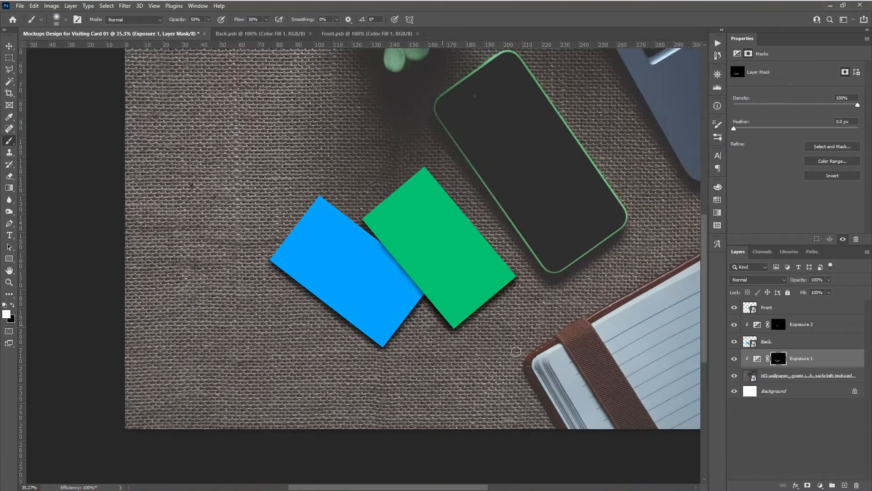
- Add an Exposure adjustment of -1.65 above the Front card and invert its mask to black
left_click(777, 309)
left_click(820, 485)
left_click(777, 373)
left_click_drag(794, 90, 783, 87)
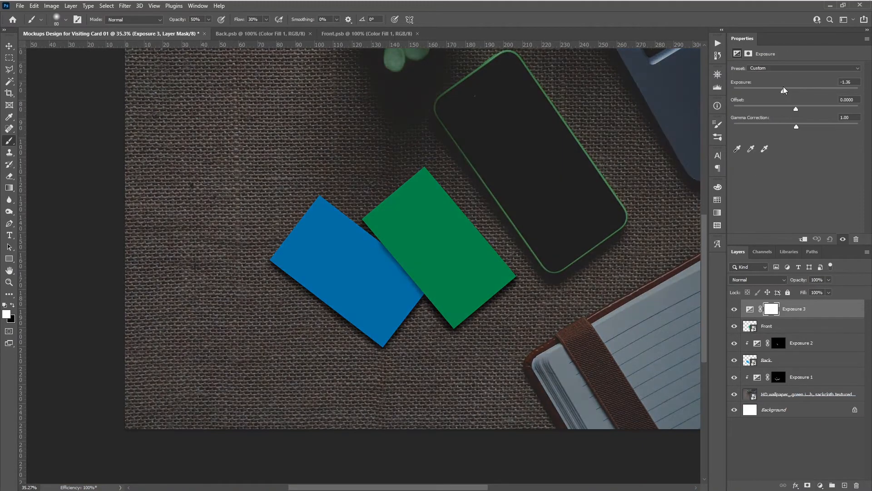
left_click_drag(499, 156, 493, 256)
left_click(766, 309)
key("ctrl+i")
- Enlarge the soft brush to 900 px and paint shading on the Exposure 3 mask around the green card's top corner
key("bracketright")
key("bracketright")
key("bracketright")
key("bracketright")
key("bracketright")
key("bracketright")
key("bracketright")
key("bracketright")
key("bracketright")
key("bracketright")
key("bracketright")
key("bracketright")
key("bracketright")
key("bracketright")
key("bracketright")
key("bracketright")
key("bracketright")
key("bracketright")
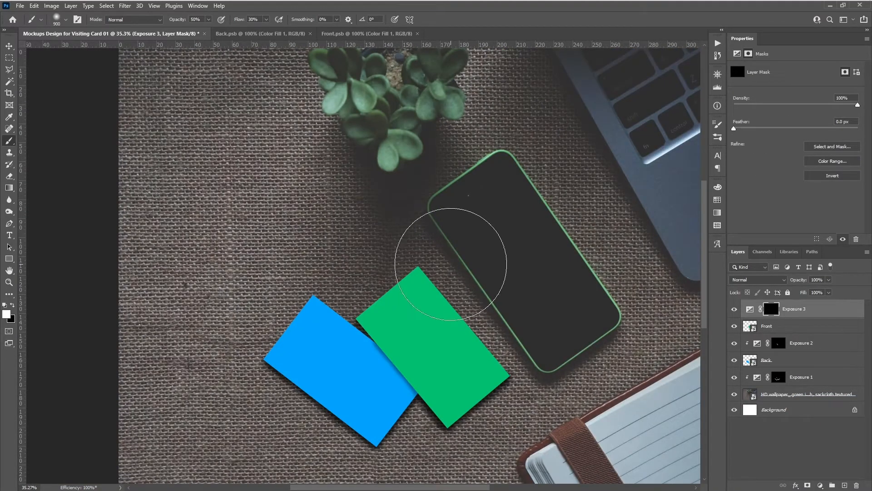
left_click_drag(396, 230, 396, 242)
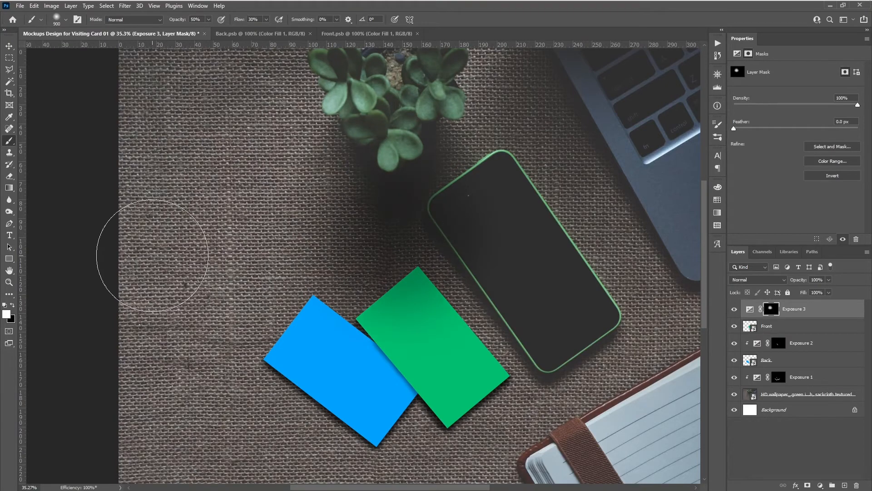
- Clip Exposure 3 to the Front card and paint further shading across the card's top corner
left_click(786, 316, "alt")
scroll(514, 319, "up", 5)
left_click_drag(339, 194, 427, 186)
left_click_drag(486, 192, 292, 206)
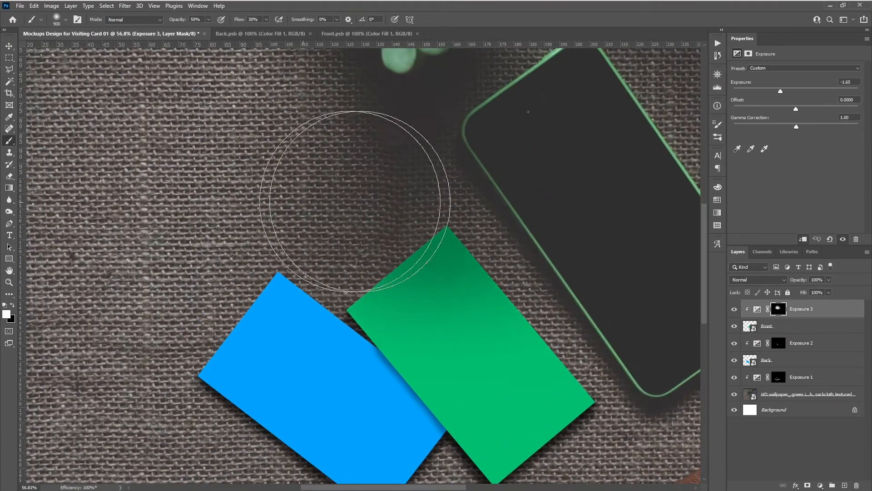
left_click_drag(576, 215, 360, 133)
mouse_move(399, 207)
left_mouse_down()
mouse_move(424, 226)
mouse_move(376, 174)
left_mouse_up()
- Adjust the brush size and extend the Exposure 3 mask shading further down the green card
key("bracketleft")
key("bracketleft")
key("bracketleft")
key("bracketleft")
key("bracketleft")
key("bracketleft")
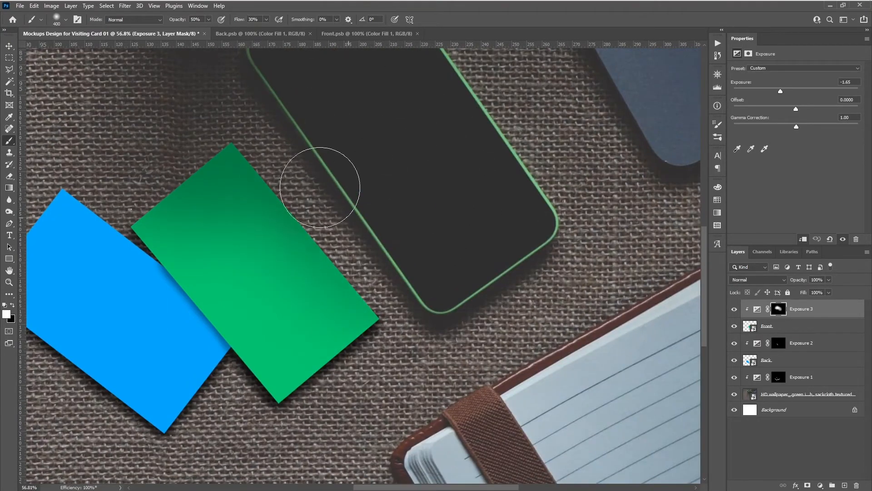
scroll(321, 171, "up", 2)
scroll(321, 171, "left", 4)
scroll(341, 195, "down", 2)
scroll(555, 300, "up", 5)
key("x")
key("x")
scroll(405, 155, "down", 5)
key("bracketright")
key("bracketright")
key("bracketright")
key("bracketright")
key("bracketright")
key("bracketright")
key("bracketright")
mouse_move(401, 144)
left_mouse_down()
mouse_move(413, 234)
mouse_move(347, 242)
left_mouse_up()
- Lightly brush the green card's shading with a larger brush at 10% opacity and restore the brush opacity to 50%
scroll(423, 225, "down", 3)
key("bracketright")
key("bracketright")
key("bracketright")
key("1")
scroll(348, 241, "up", 6)
left_click_drag(526, 301, 534, 198)
key("x")
key("5")
scroll(338, 363, "down", 5)
scroll(296, 386, "up", 8)
left_click_drag(312, 367, 381, 289)
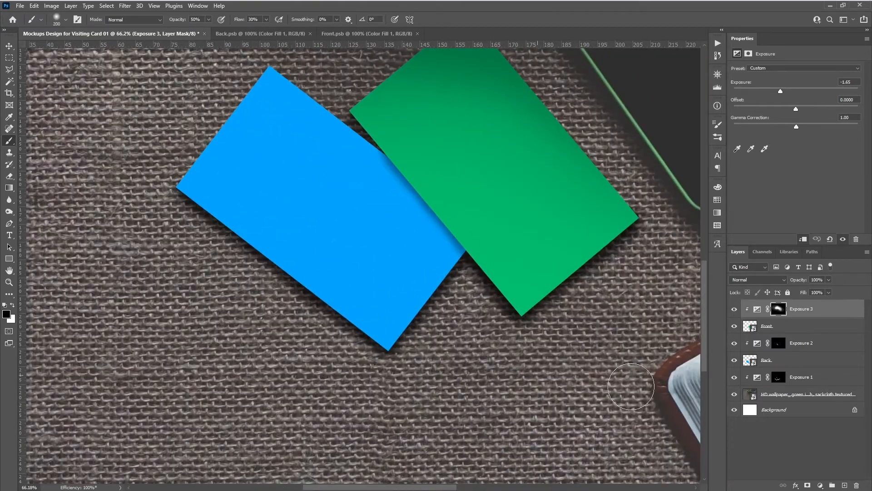
- Set the Exposure 1 adjustment's exposure to -3.60 to soften the cards' shadows on the burlap
left_click(791, 377)
left_click_drag(402, 153, 402, 208)
scroll(402, 208, "down", 3)
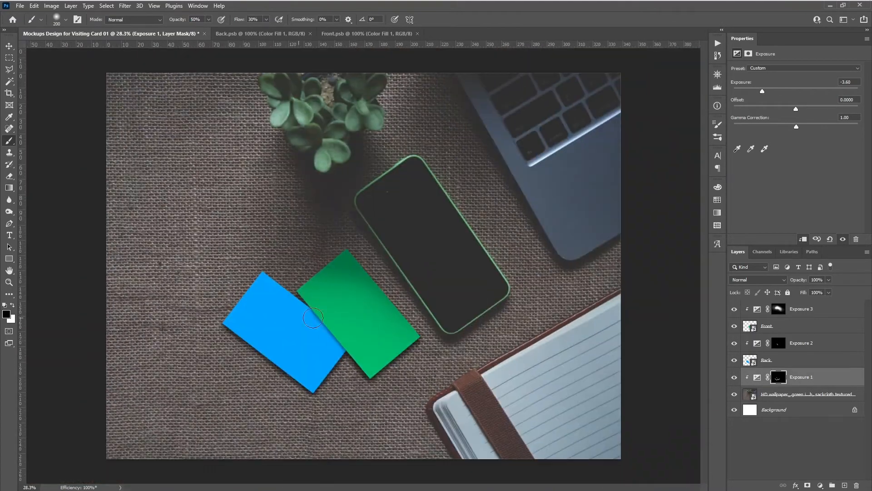
- Group the Back card with its Exposure 2 adjustment into a group named Back
scroll(346, 273, "up", 4)
scroll(345, 386, "down", 2)
left_click(814, 360)
left_click(826, 348, "shift")
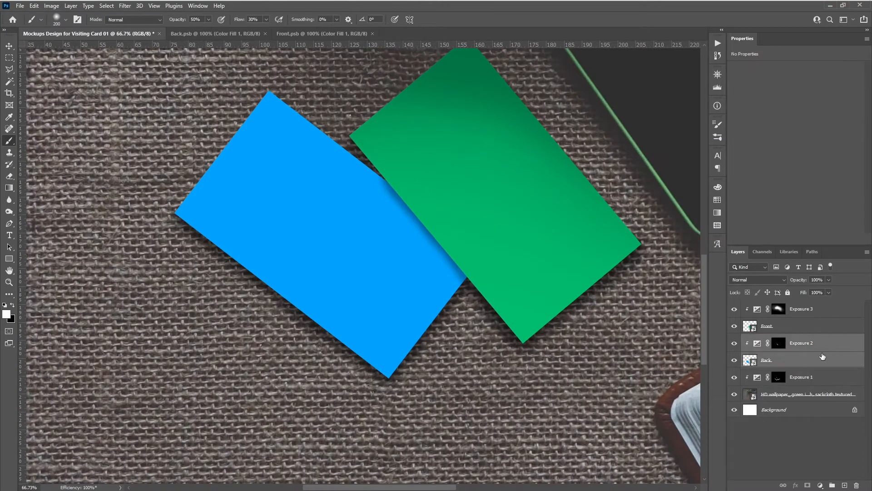
key("ctrl+g")
- Group the Front card with its Exposure 3 adjustment into a group named Front
left_click(811, 324)
left_click(811, 313, "shift")
key("ctrl+g")
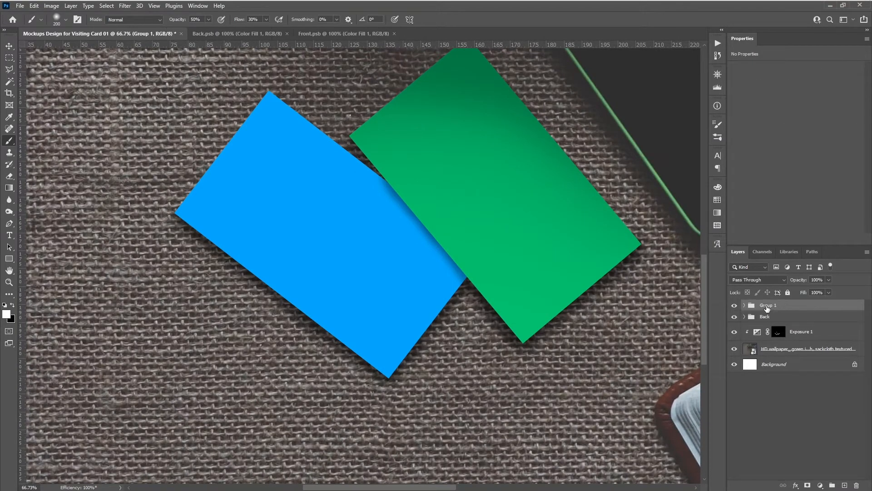
left_click(786, 323)
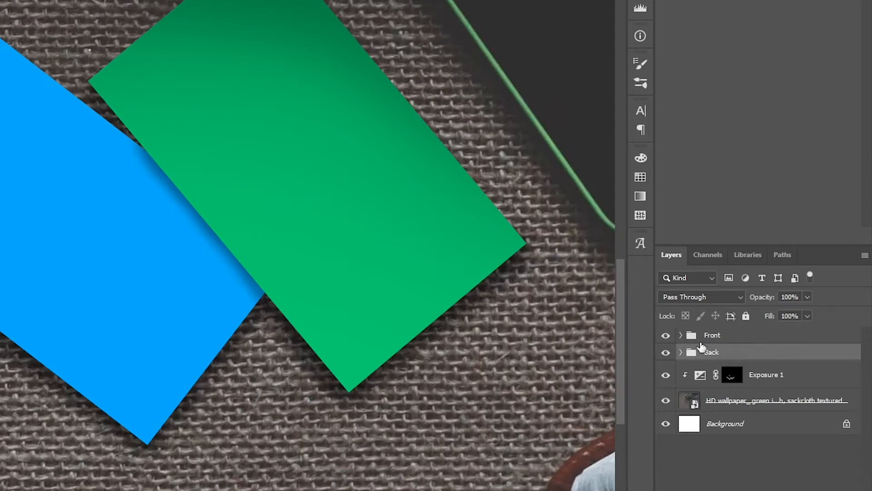
- Expand the Back group, select the Back smart object and open the Add Noise filter for it
left_click(681, 353)
left_click(754, 404)
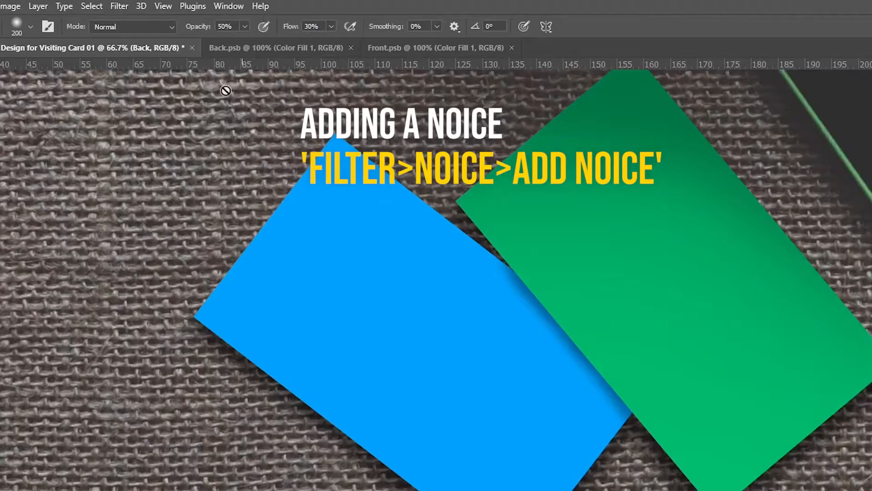
left_click(122, 6)
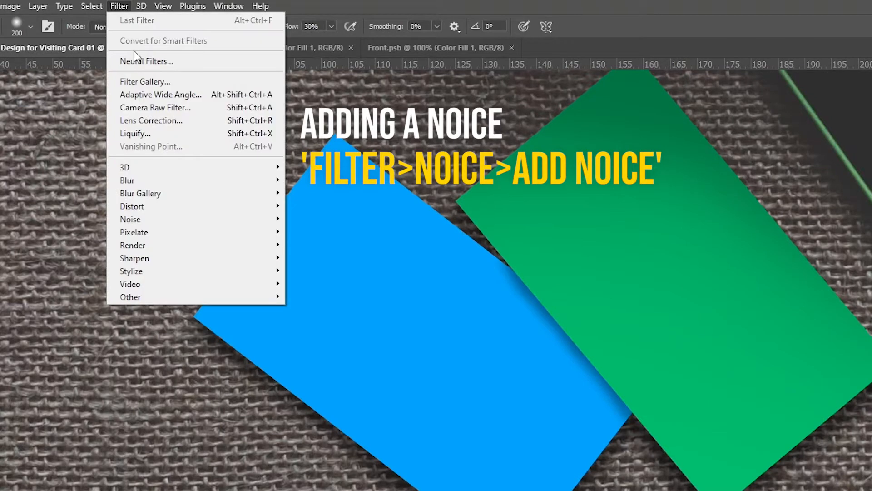
mouse_move(228, 220)
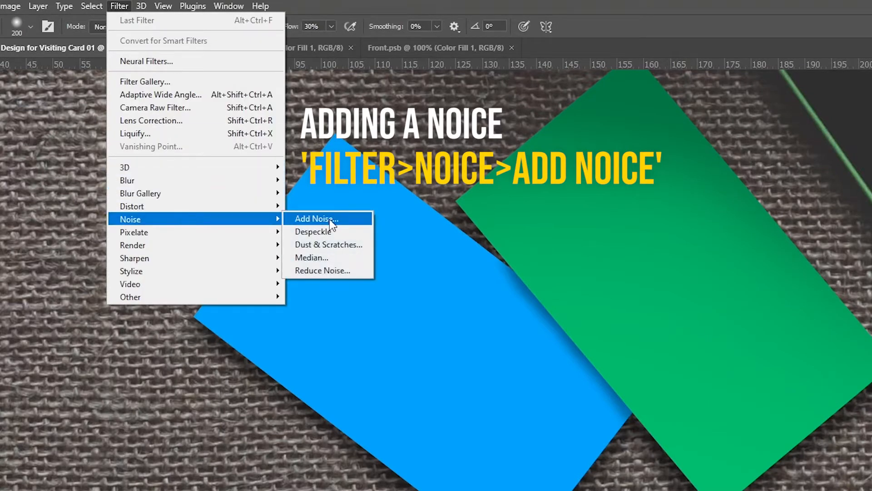
left_click(317, 219)
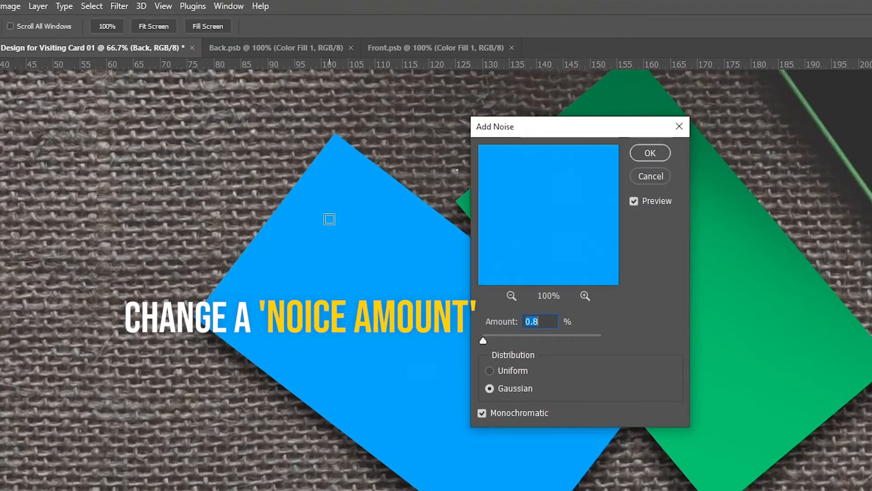
left_click(362, 154)
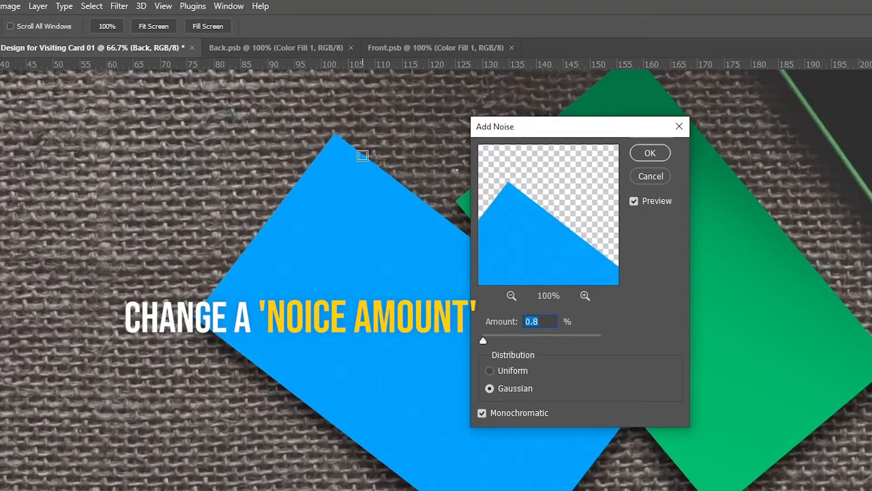
key("alt")
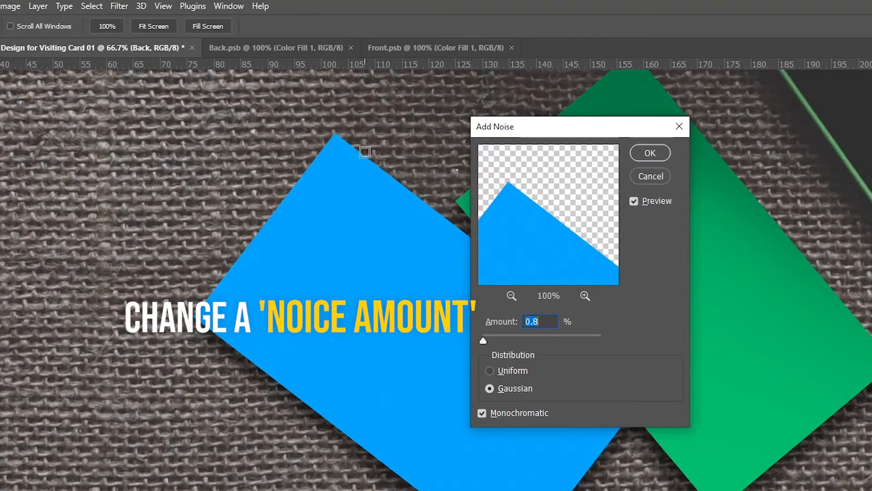
left_click(365, 153, "ctrl")
left_click(365, 153, "ctrl")
left_click(365, 153, "ctrl")
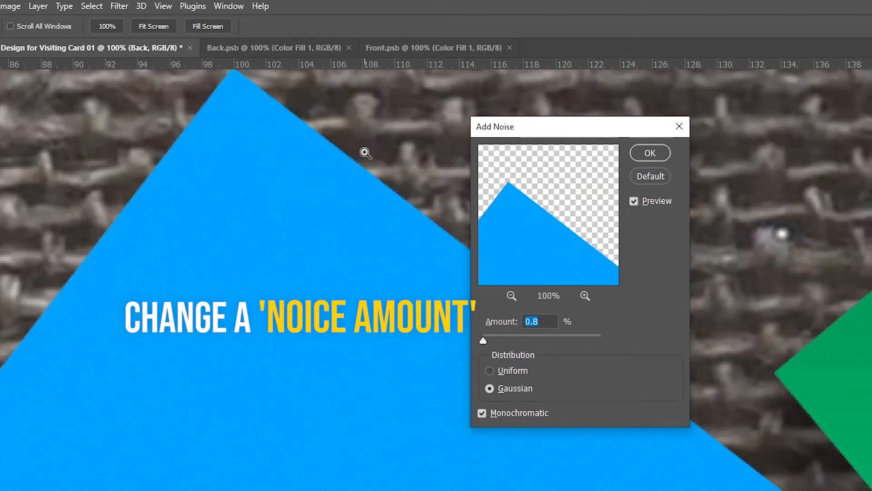
scroll(365, 152, "up", 4)
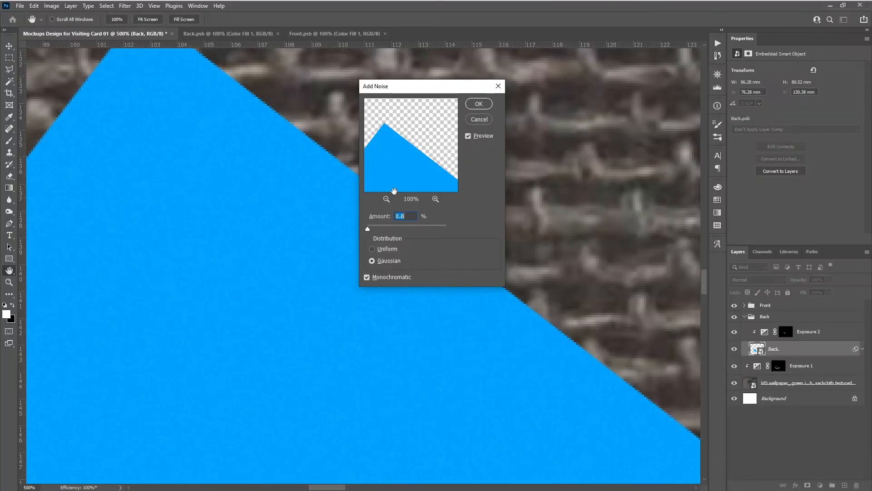
- Try noise amounts of 3.44% and 4% on the Back card, comparing Uniform and Gaussian distribution
left_click_drag(371, 228, 371, 228)
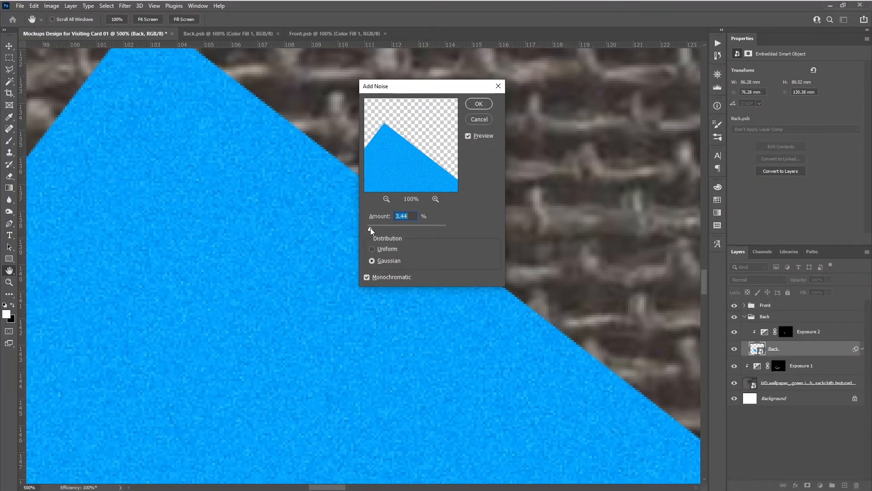
left_click(373, 249)
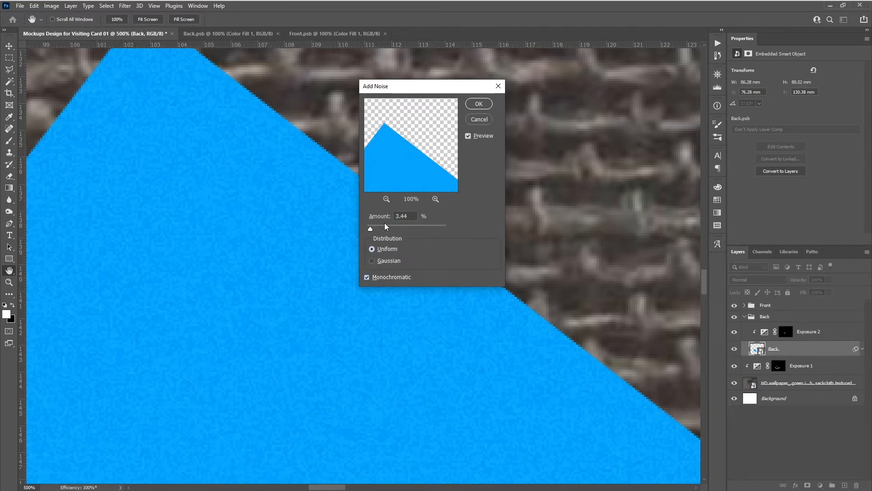
left_click_drag(408, 216, 393, 216)
type("4")
left_click(372, 261)
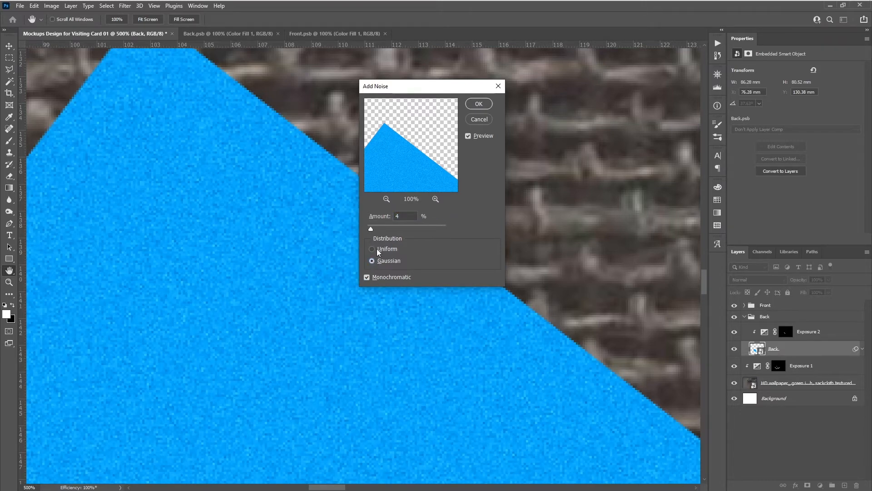
- Apply 3% monochromatic noise with Uniform distribution to the Back card
left_click(373, 250)
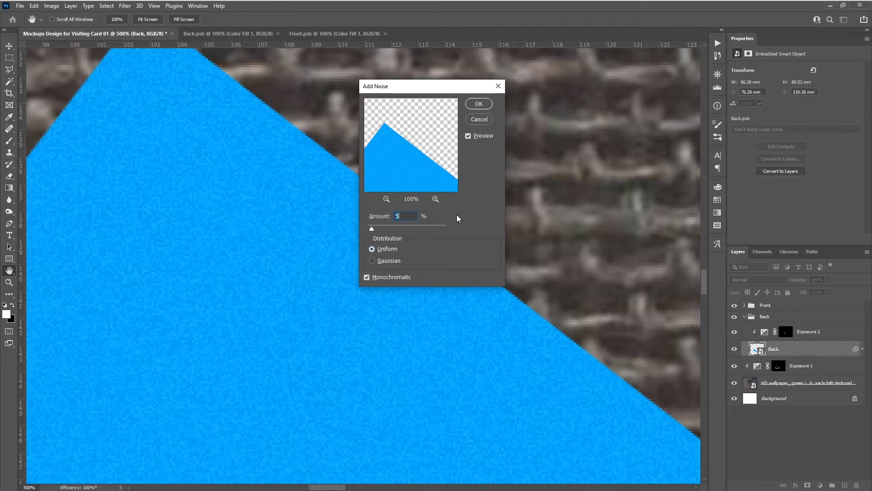
left_click_drag(401, 216, 380, 216)
type("3")
left_click_drag(259, 119, 512, 242)
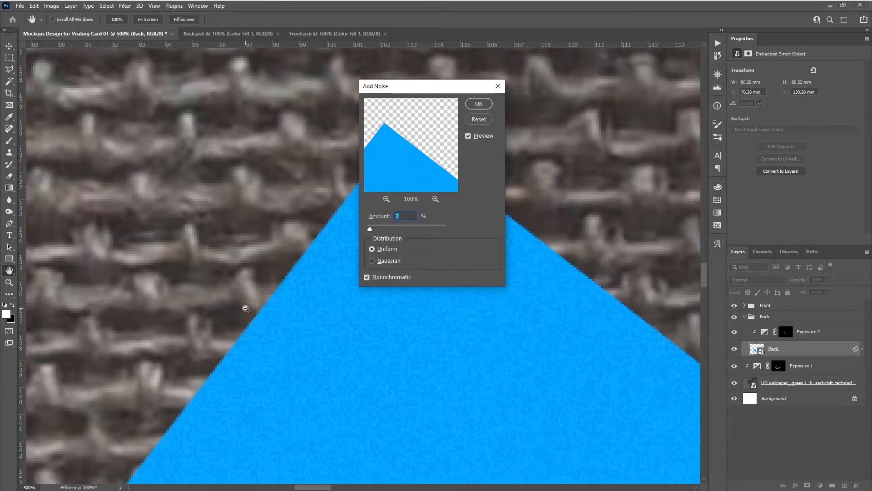
left_click(479, 103)
key("b")
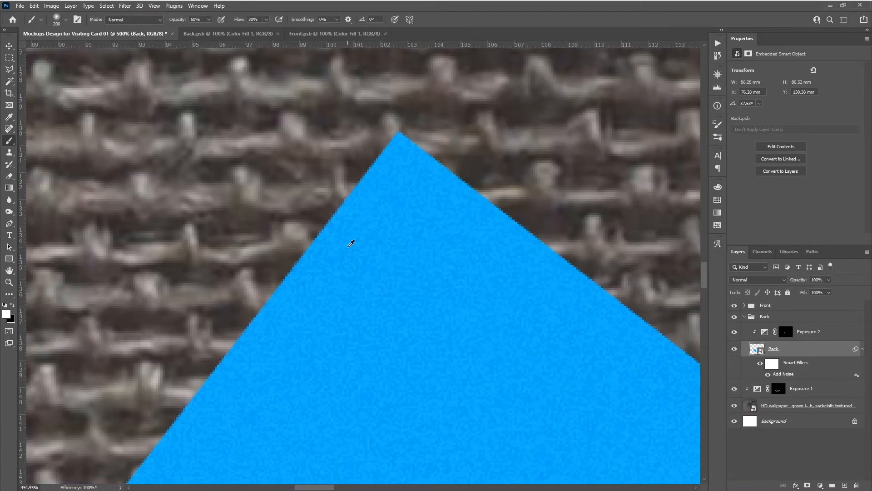
- Inspect the noise on the blue card and expand the Front group and the Front layer's smart filters
left_click_drag(351, 275, 350, 219)
left_click_drag(453, 381, 296, 163)
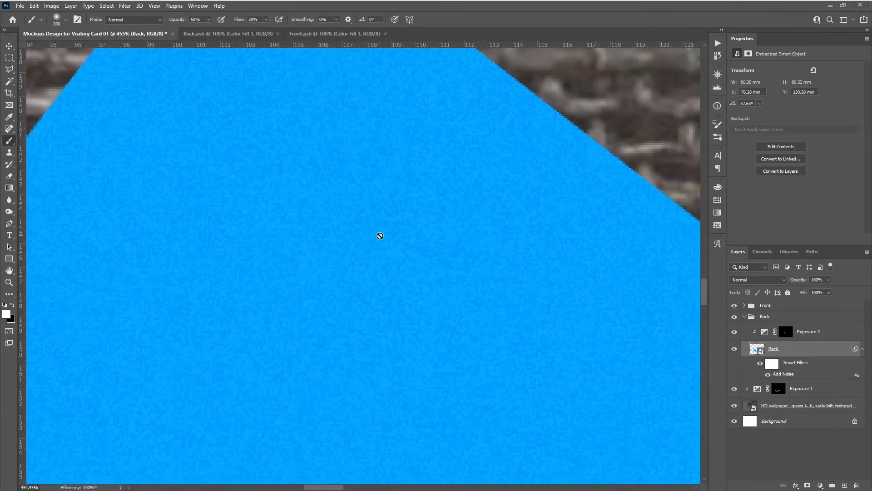
left_click_drag(481, 326, 378, 200)
left_click_drag(668, 275, 422, 303)
scroll(423, 303, "down", 5)
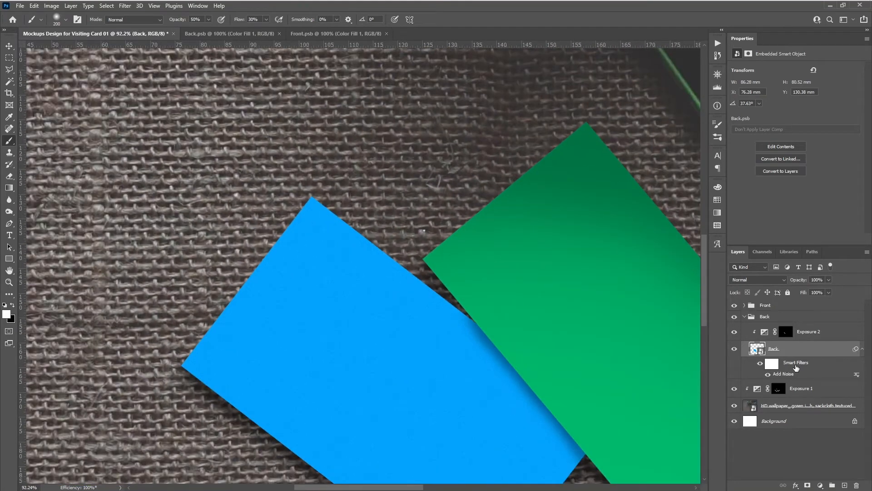
left_click(746, 305)
left_click(744, 306)
left_click(800, 384)
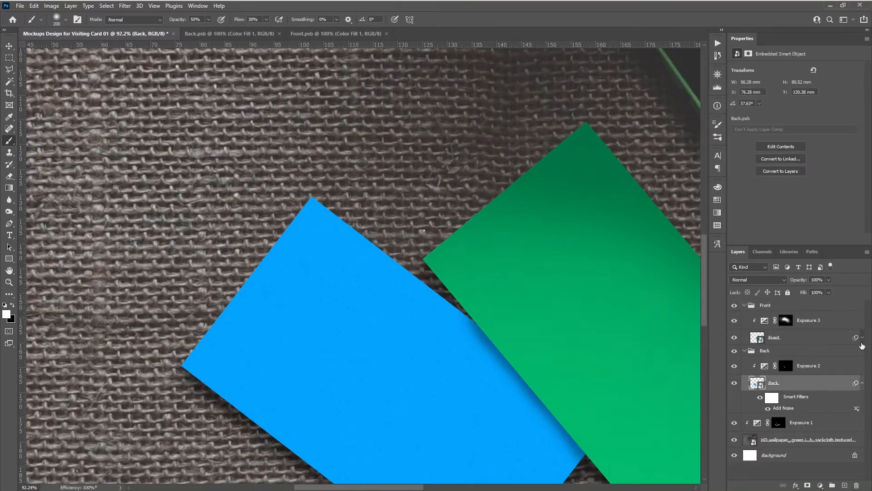
left_click(862, 337)
- Apply a Gaussian Blur with a 0.2 pixel radius to the Back card's smart object
scroll(480, 317, "up", 5)
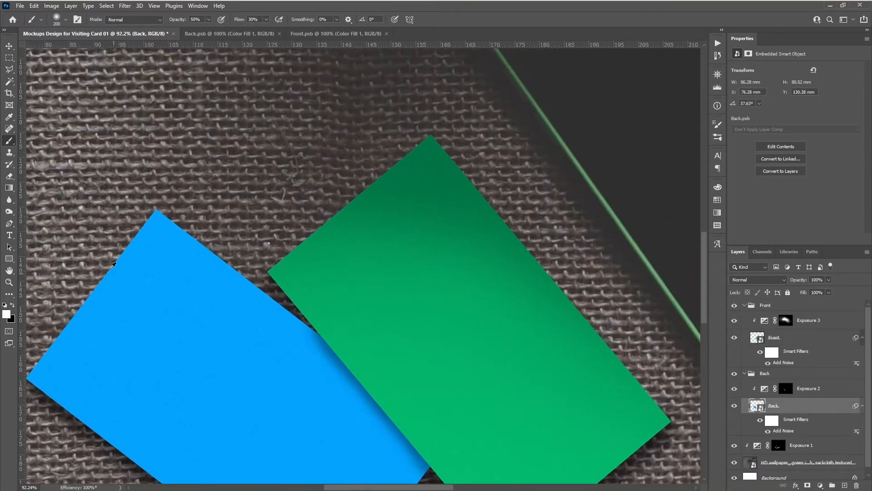
scroll(131, 207, "up", 2)
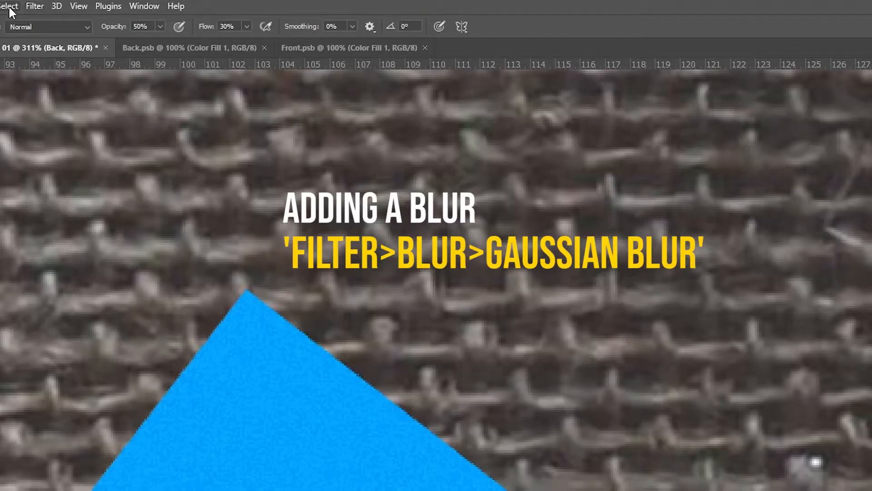
left_click(35, 6)
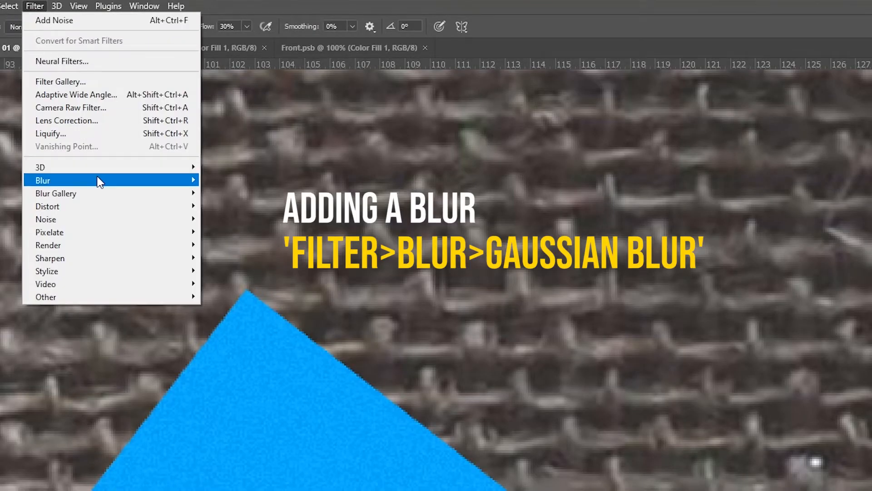
mouse_move(114, 181)
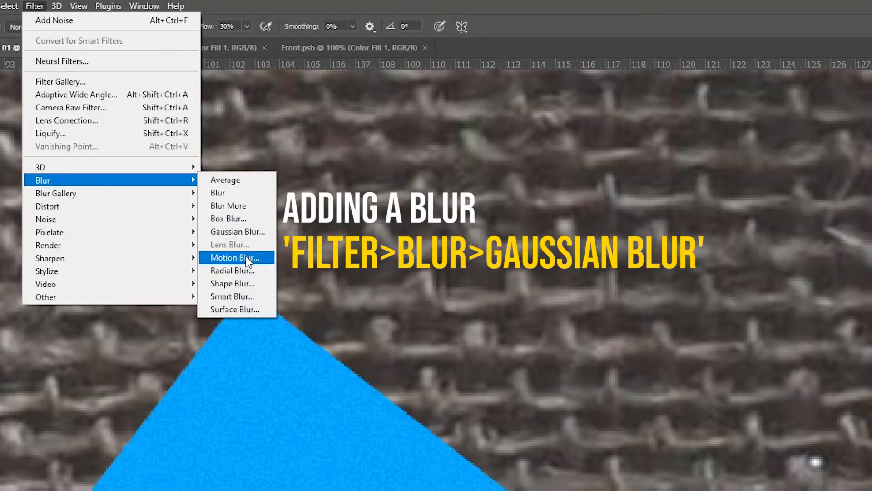
left_click(253, 231)
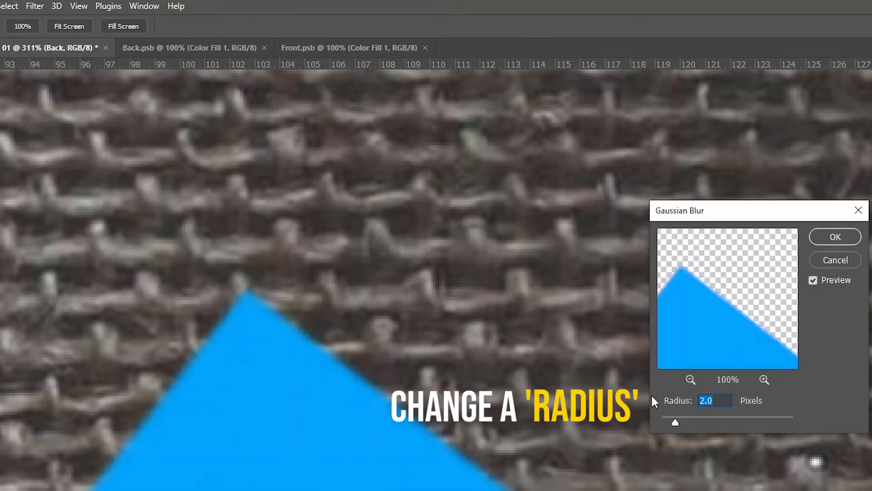
type("0.5")
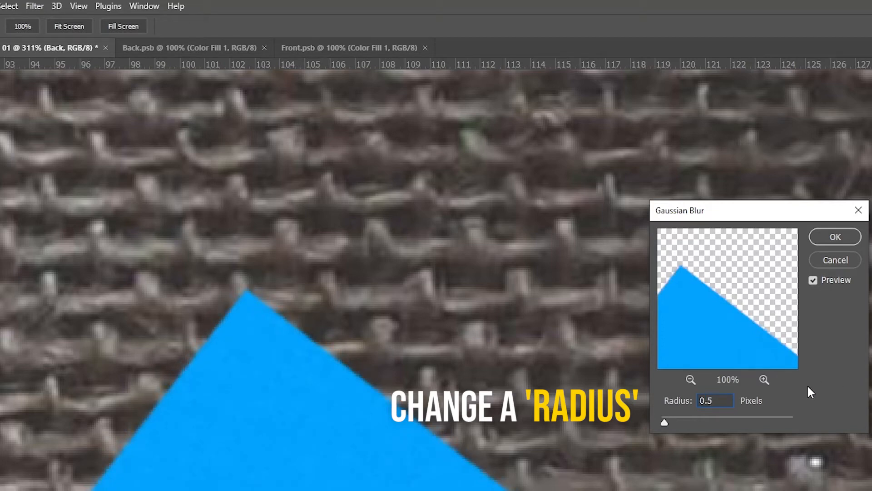
key("BackSpace")
type("1")
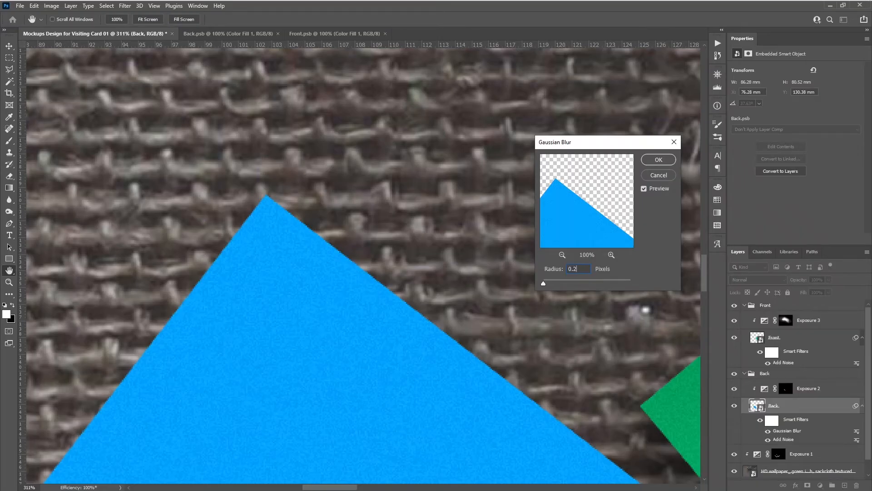
left_click(658, 159)
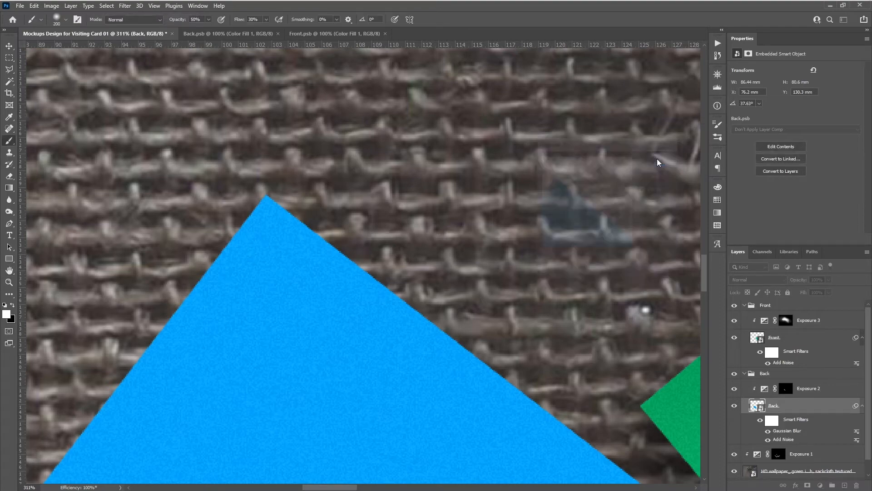
- Clear the Front card's old smart filters and share the Back card's Gaussian Blur and Add Noise filters across both cards
right_click(811, 355)
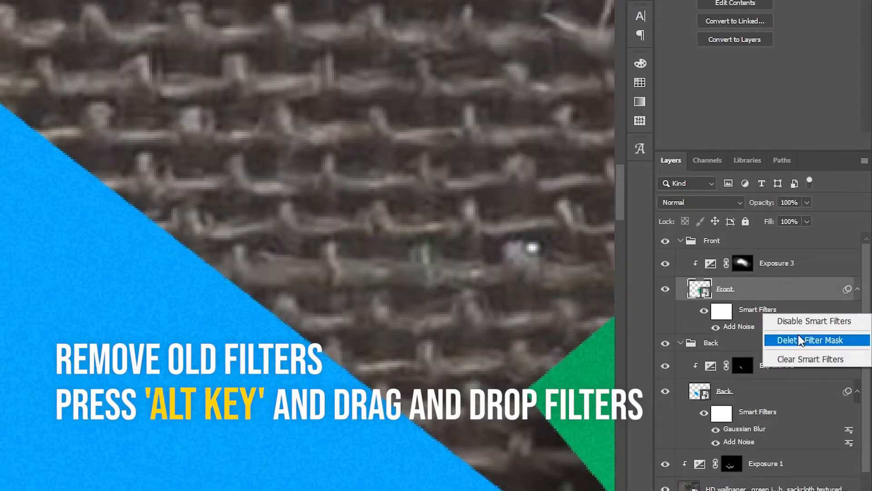
left_click(798, 359)
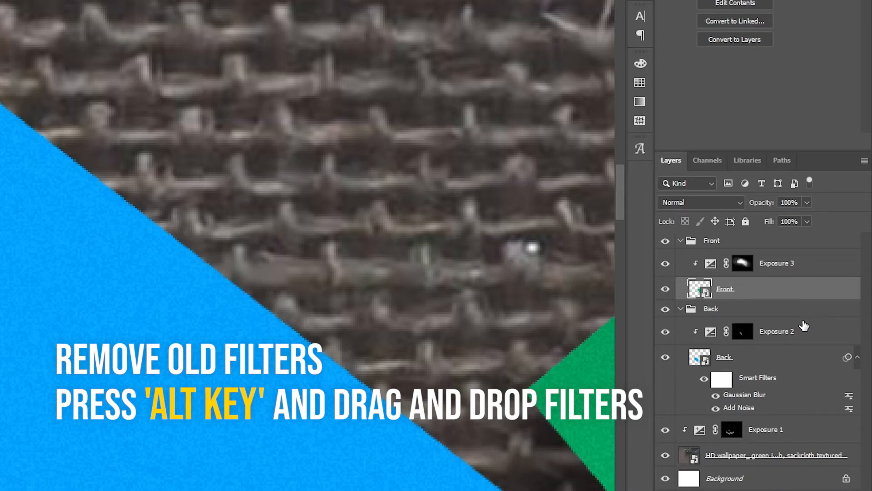
left_click_drag(787, 383, 767, 296)
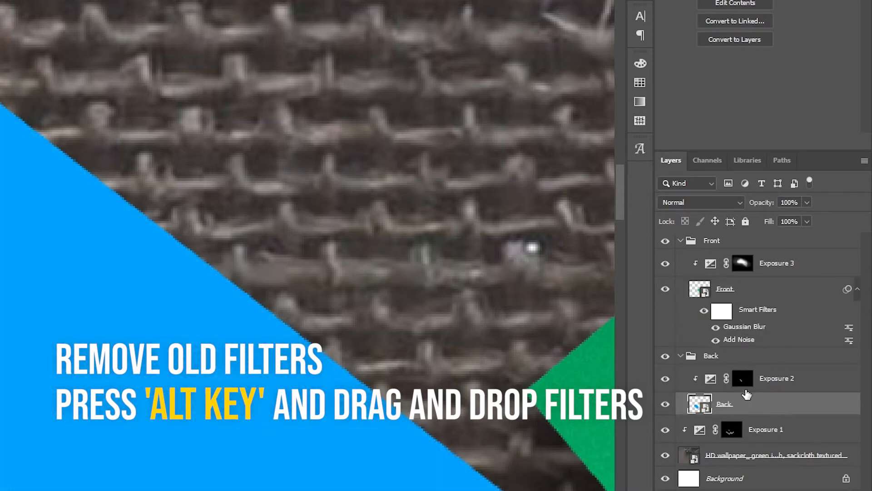
left_click_drag(757, 309, 779, 410)
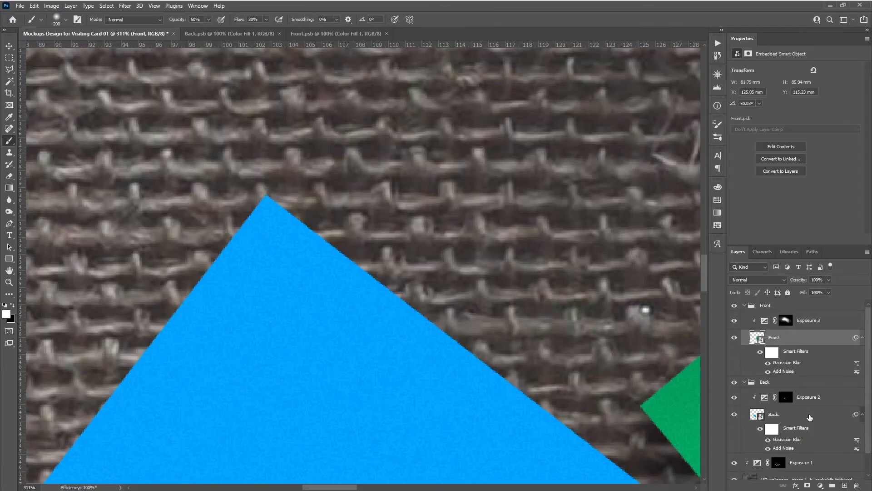
- Collapse the smart filter lists of both cards and deselect all layers with the Move tool active
left_click(862, 415)
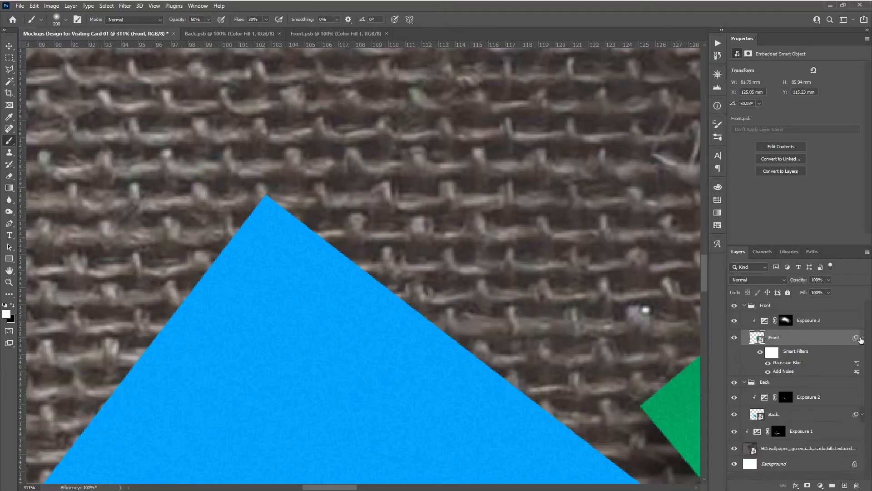
left_click(863, 337)
scroll(374, 321, "down", 10)
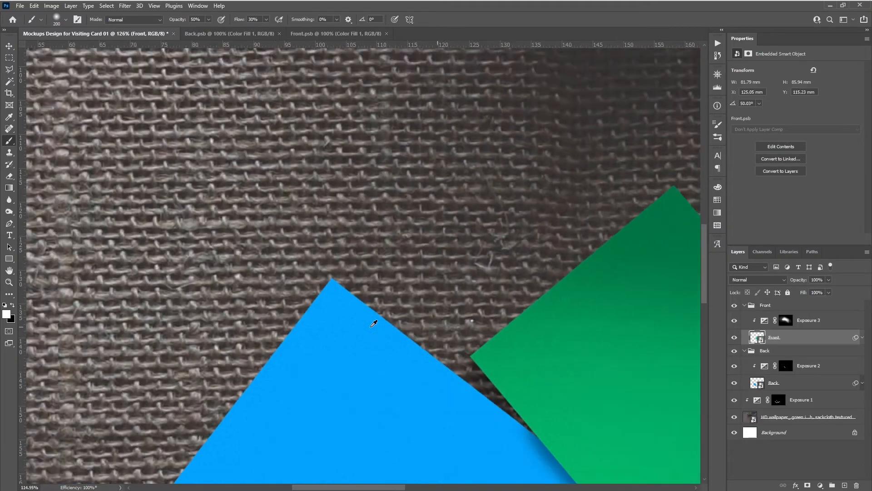
scroll(374, 323, "down", 4)
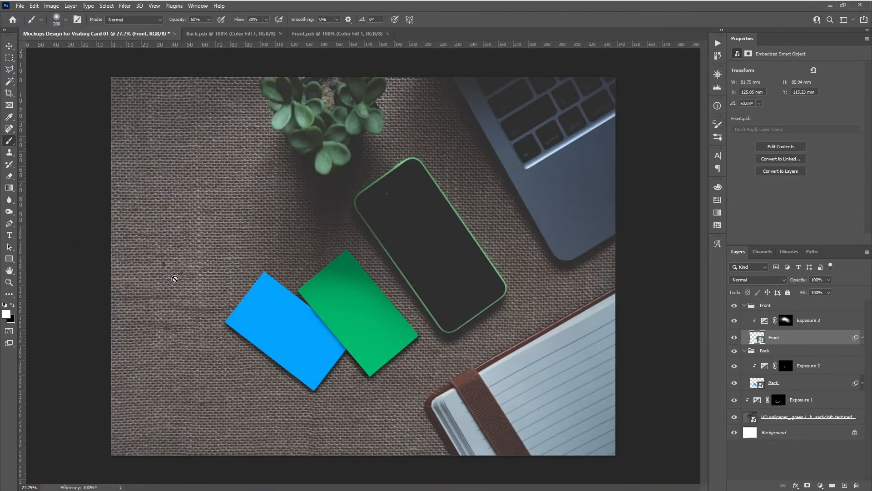
left_click(9, 46)
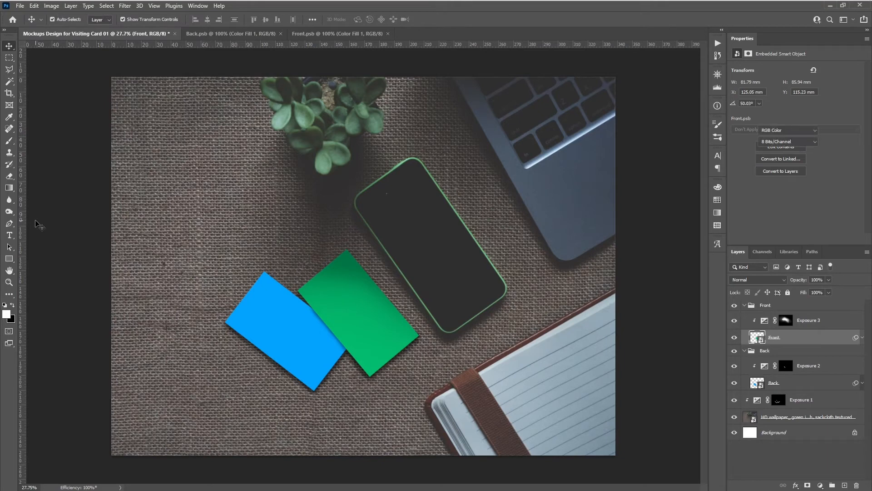
left_click(39, 225)
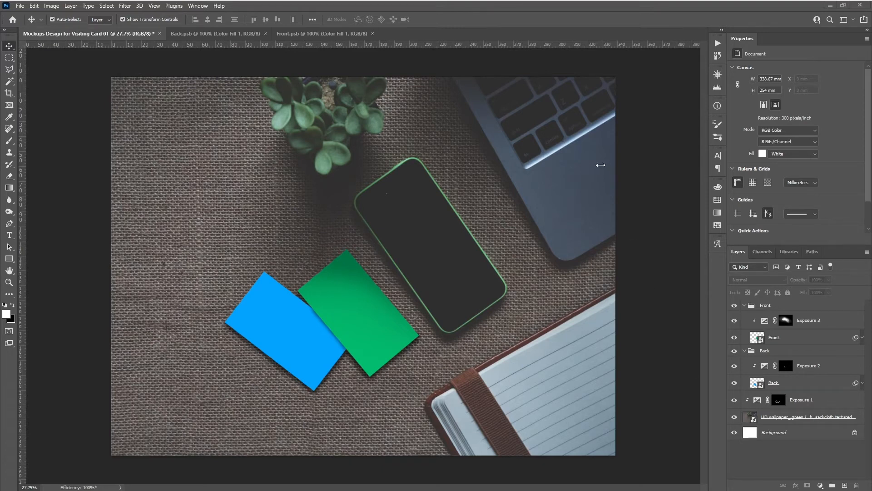
left_click(655, 177)
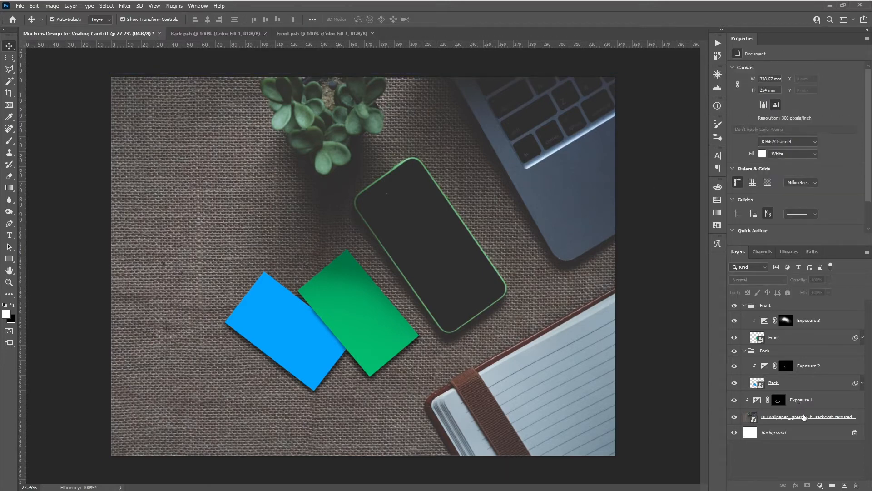
- Add a clipped Levels adjustment directly above the desk background photo and set its midtones to 0.87
left_click(821, 485)
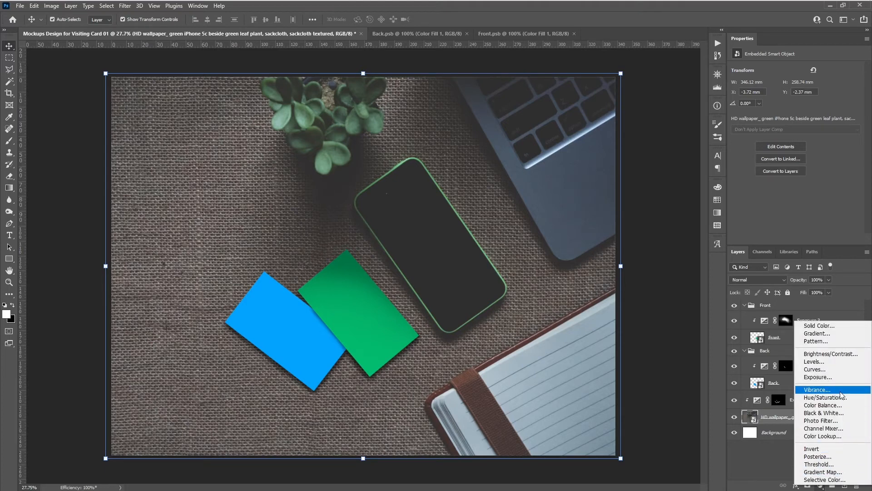
left_click(835, 362)
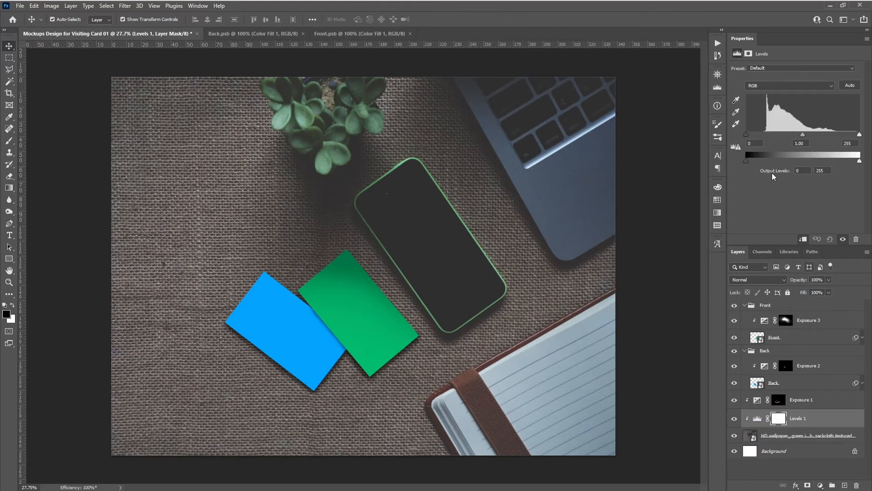
left_click_drag(802, 137, 806, 135)
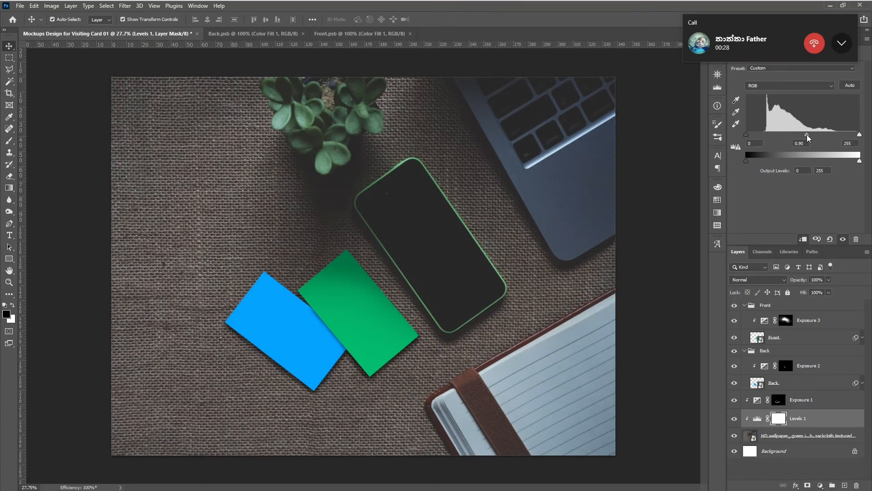
- Add a Curves adjustment at the top of the layer stack and darken the midtones slightly from input 133 to output 118
left_click(820, 485)
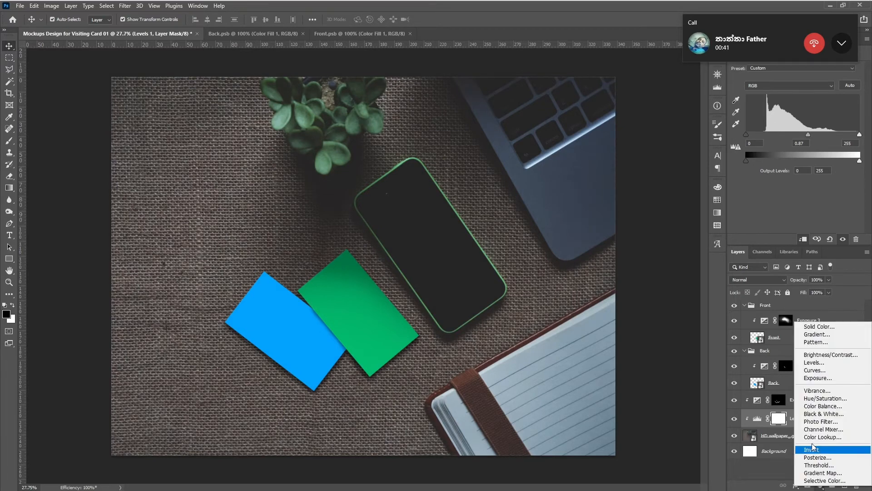
left_click(791, 371)
left_click_drag(805, 144, 806, 145)
left_click_drag(811, 420, 809, 302)
left_click_drag(806, 145, 807, 146)
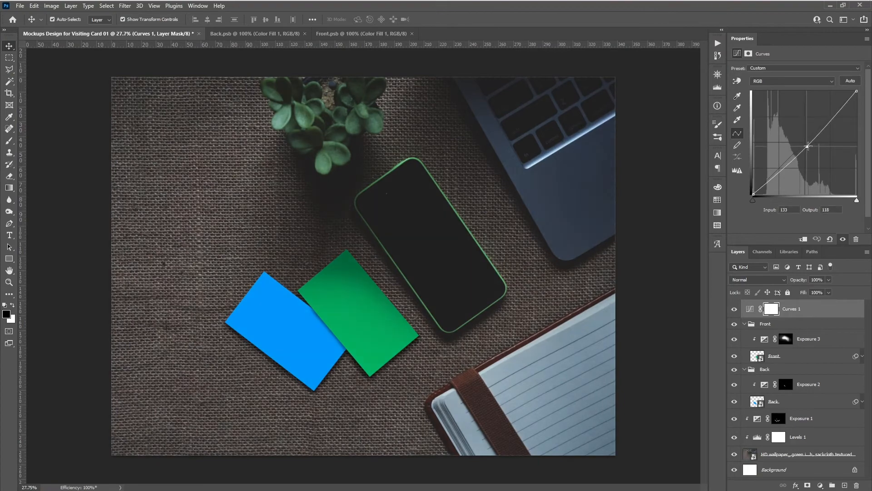
- Deselect the layers and examine the darkened cards, phone and desk before fitting the whole mockup in view
left_click(53, 135)
key("ctrl+minus")
scroll(245, 334, "up", 3)
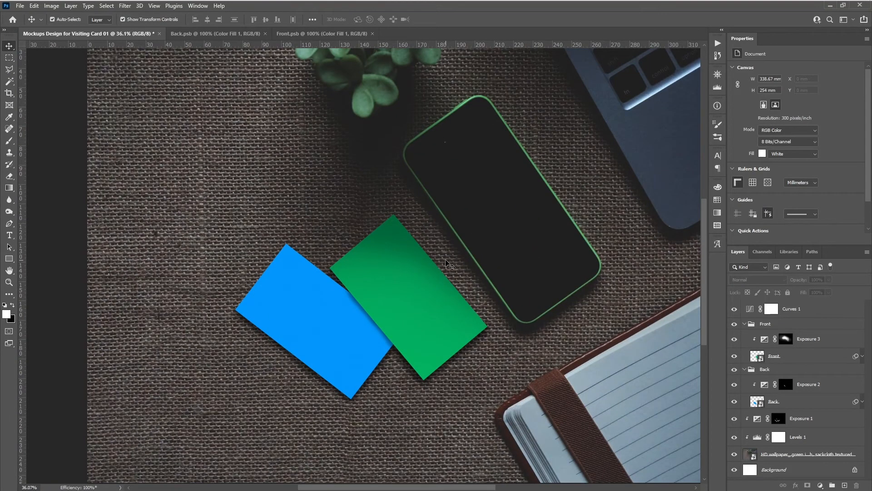
scroll(411, 164, "down", 1)
scroll(411, 165, "up", 2)
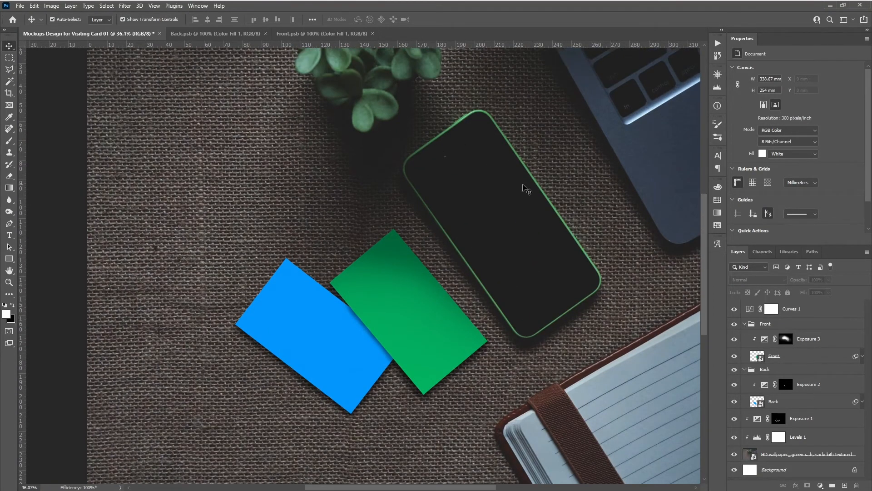
scroll(523, 185, "up", 3)
key("ctrl+0")
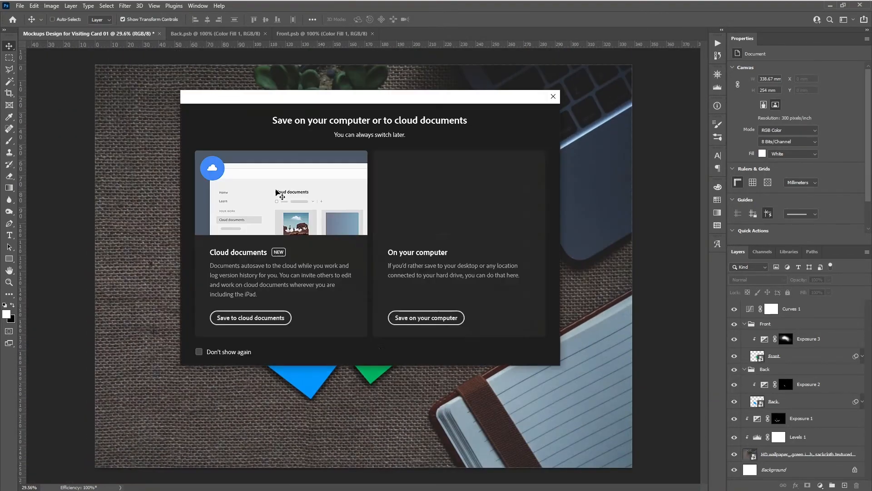
- Save the document on the computer as Mockups Design for Visiting Card 01.psd in the matching folder inside My Working
key("ctrl+s")
left_click(272, 260)
double_click(334, 233)
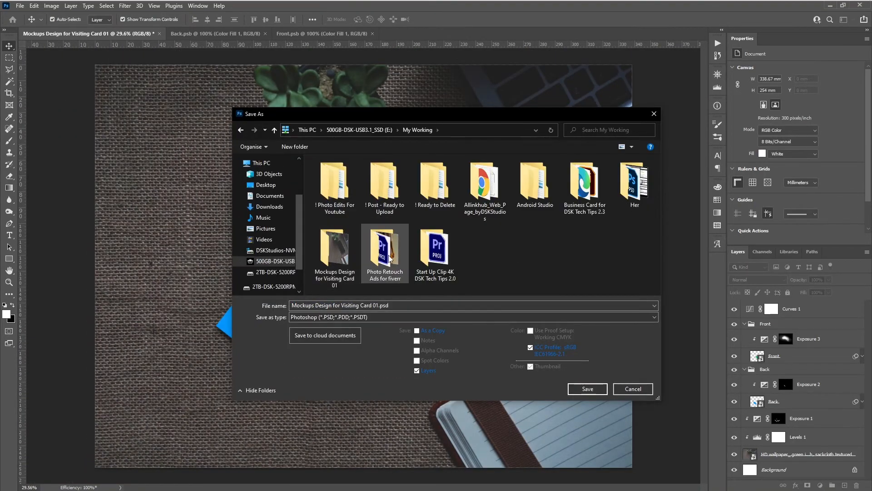
double_click(335, 255)
left_click(636, 317)
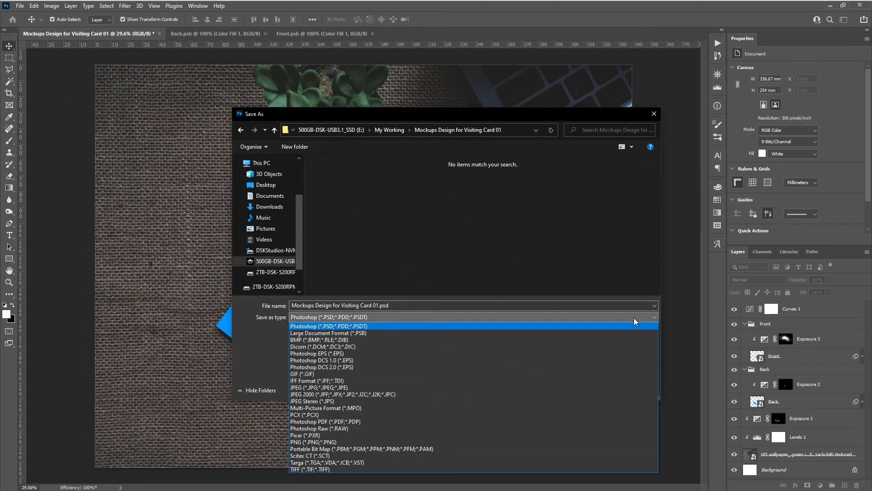
left_click(355, 468)
left_click(354, 317)
left_click(390, 328)
left_click(588, 388)
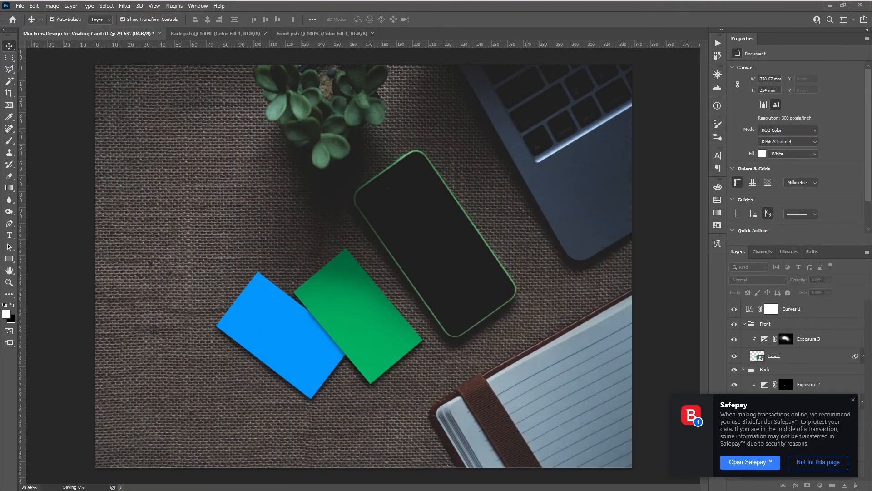
- Export the mockup as Mockups Design for Visiting Card 01.png into the same project folder
left_click(310, 6)
left_click(20, 6)
left_click(169, 139)
key("ctrl+shift+s")
left_click(581, 339)
- Close the mockup document and the open Back.psb and Front.psb documents
left_click(271, 34)
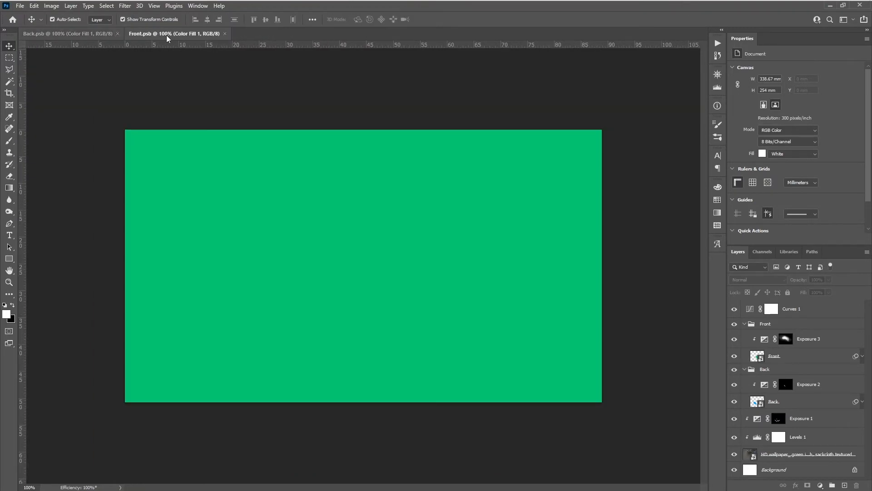
left_click(166, 34)
left_click(120, 33)
- Switch to File Explorer and open Mockups Design for Visiting Card 01.psd from the project folder in Photoshop
key("alt+Tab")
left_click(629, 198)
left_click(453, 239)
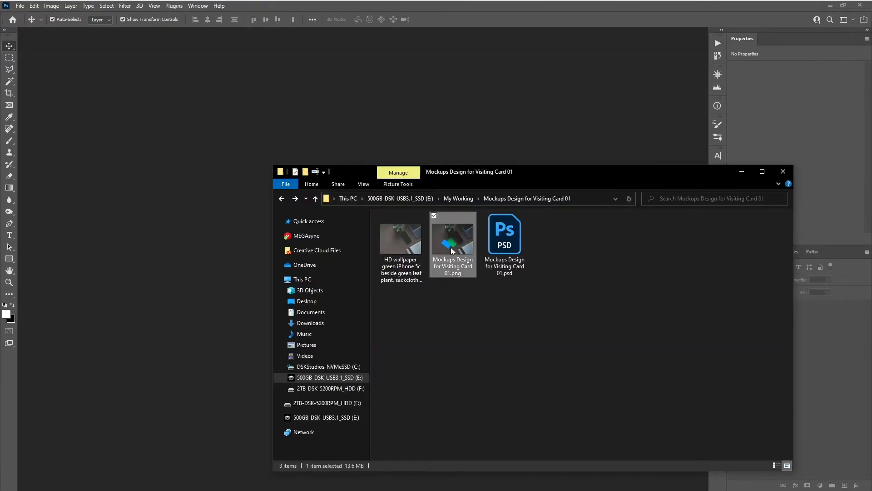
left_click(519, 241)
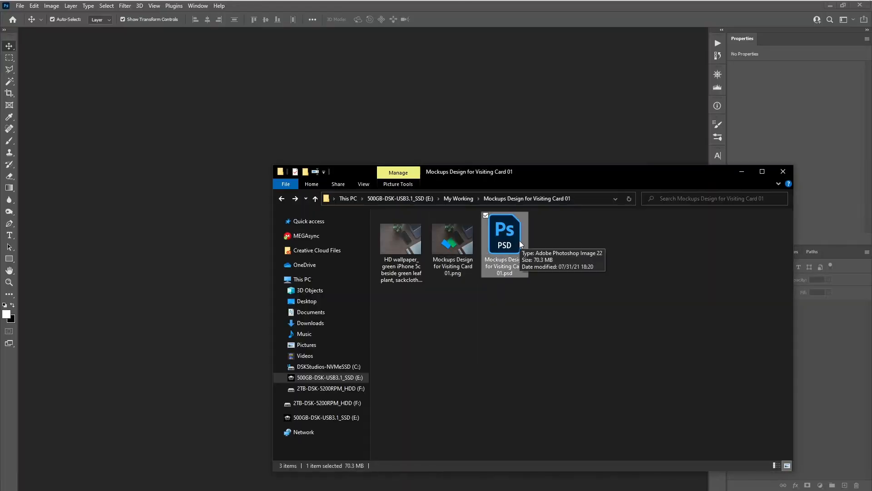
left_click_drag(520, 241, 461, 110)
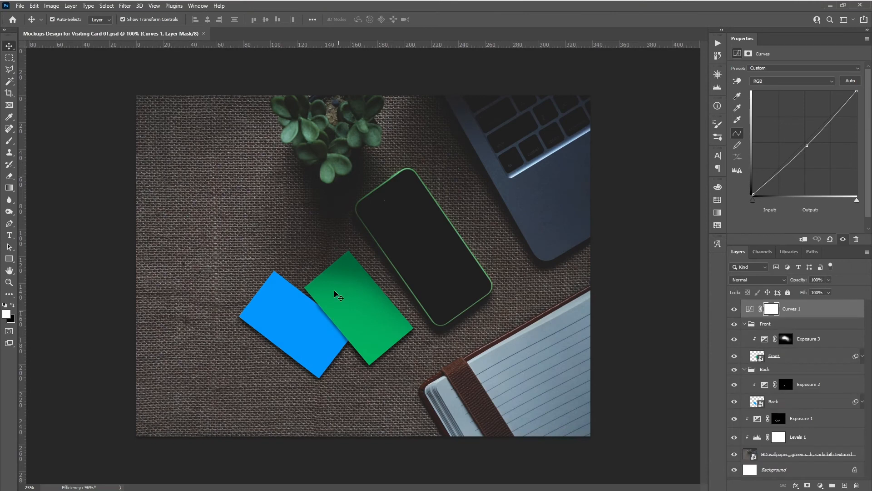
- Open the Front card's smart object contents and browse File Explorer to the PNG folder of Business Card for DSK Tech Tips 2.3
left_click(758, 357)
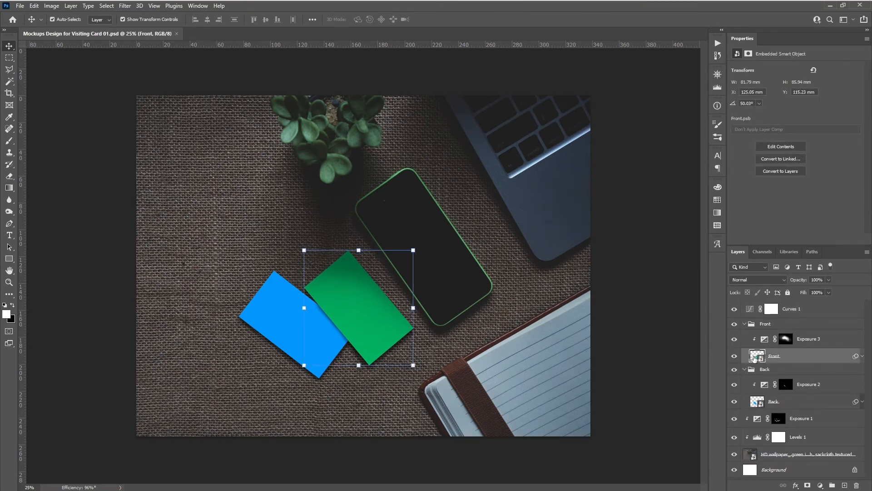
double_click(755, 357)
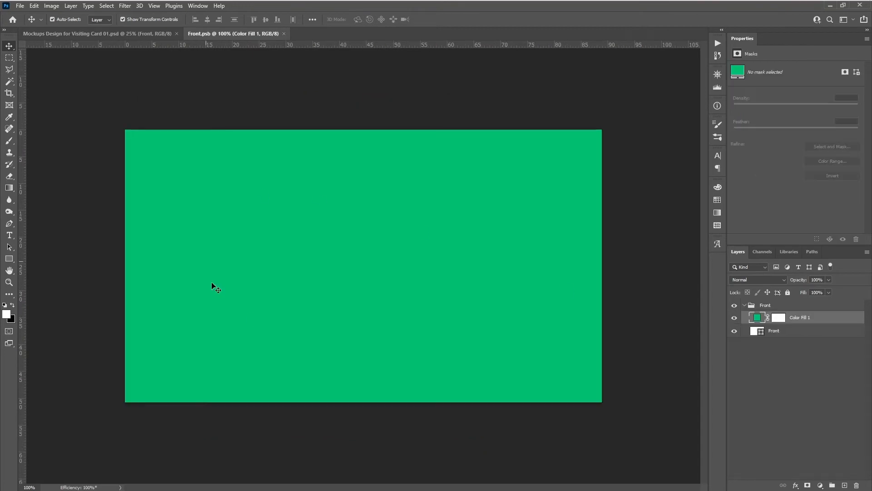
left_click(259, 7)
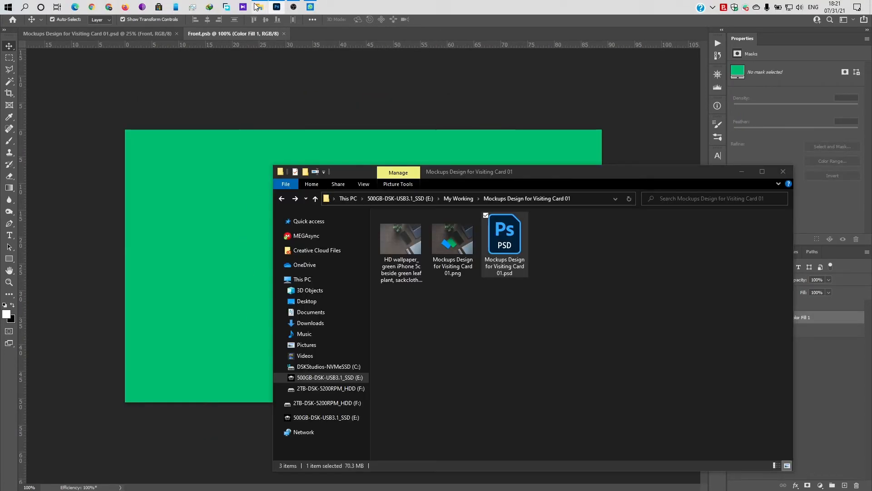
left_click_drag(528, 175, 425, 150)
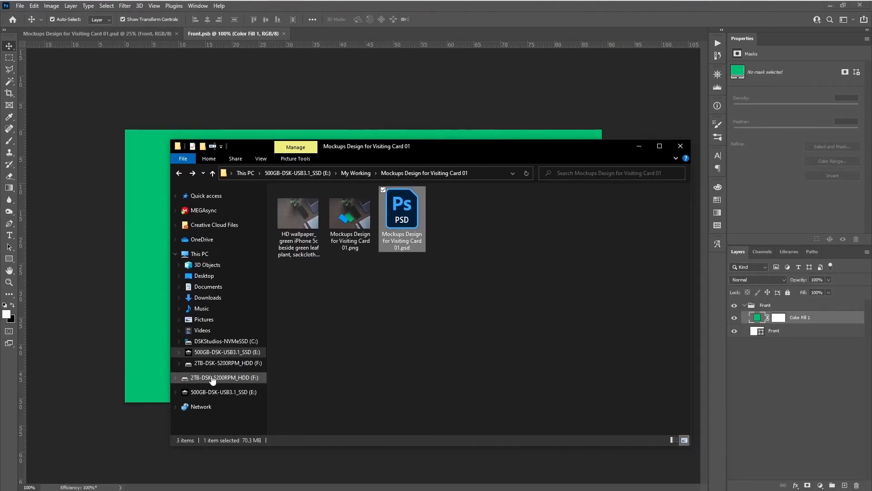
left_click(227, 351)
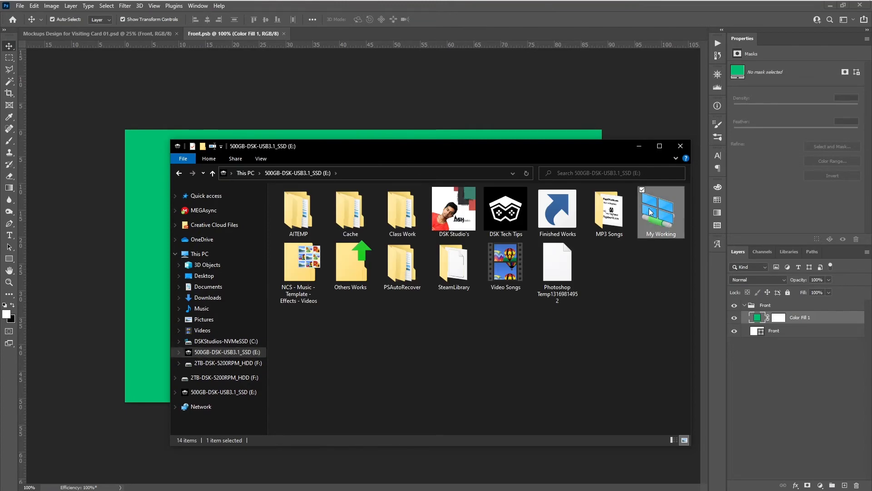
double_click(643, 215)
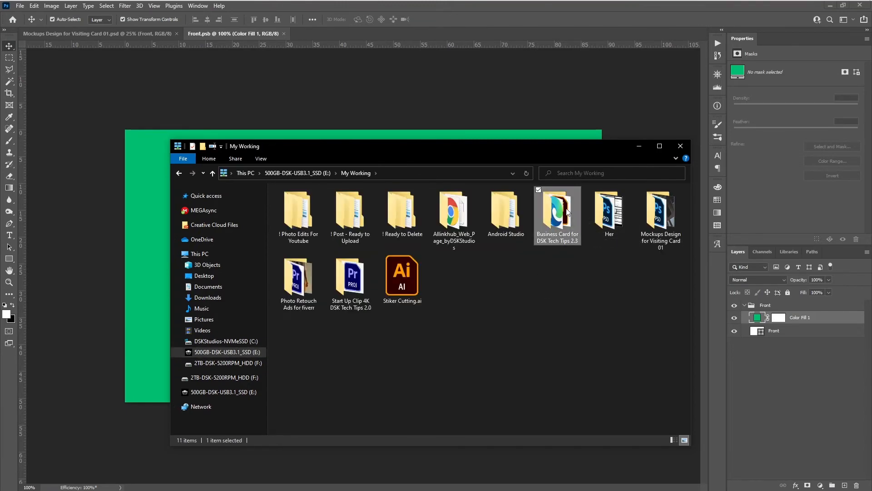
double_click(564, 207)
double_click(297, 210)
left_click_drag(445, 148, 531, 376)
left_click(432, 450)
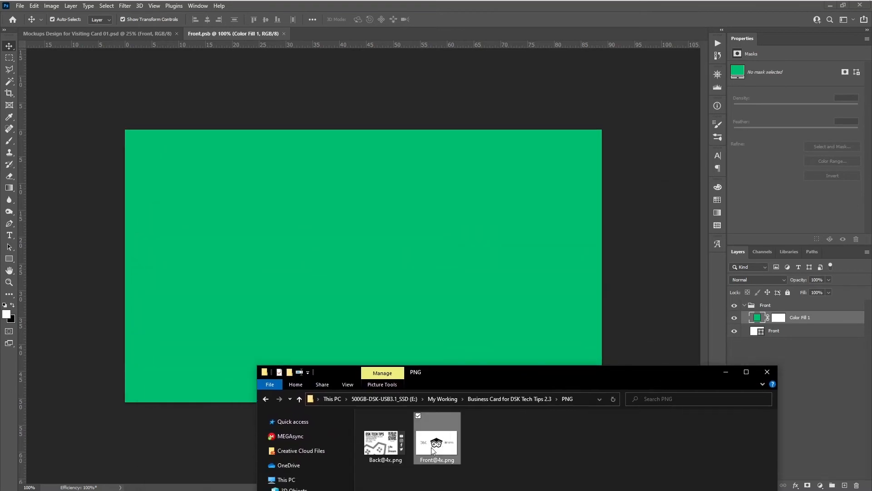
left_click_drag(443, 439, 394, 262)
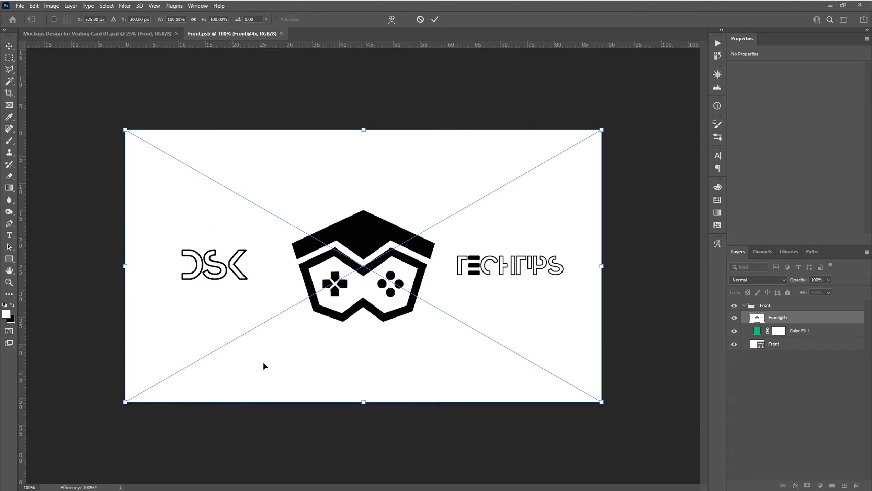
key("Return")
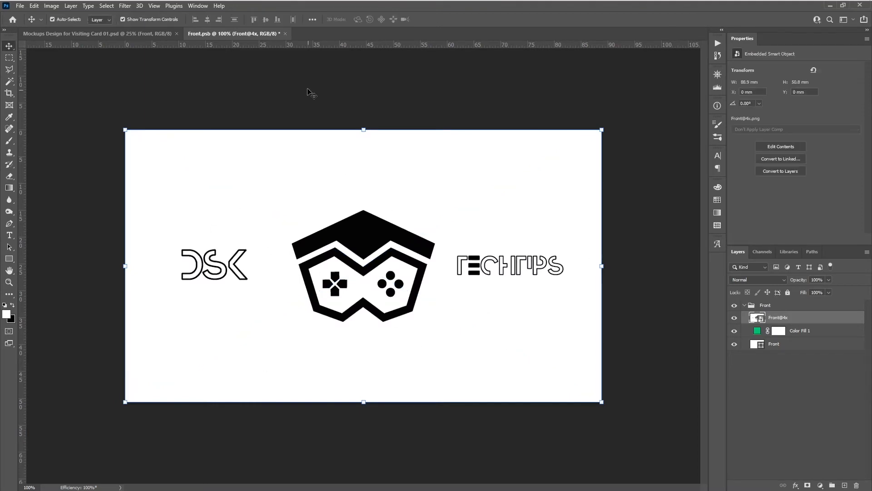
left_click(20, 7)
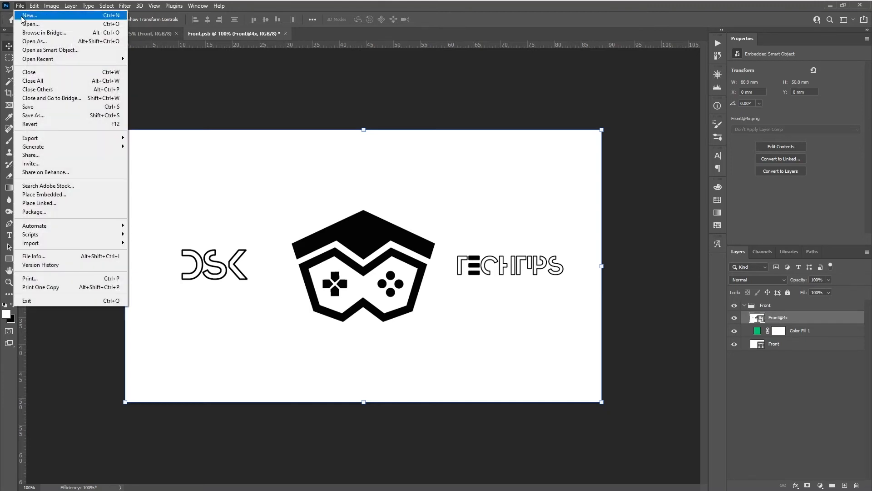
left_click(67, 109)
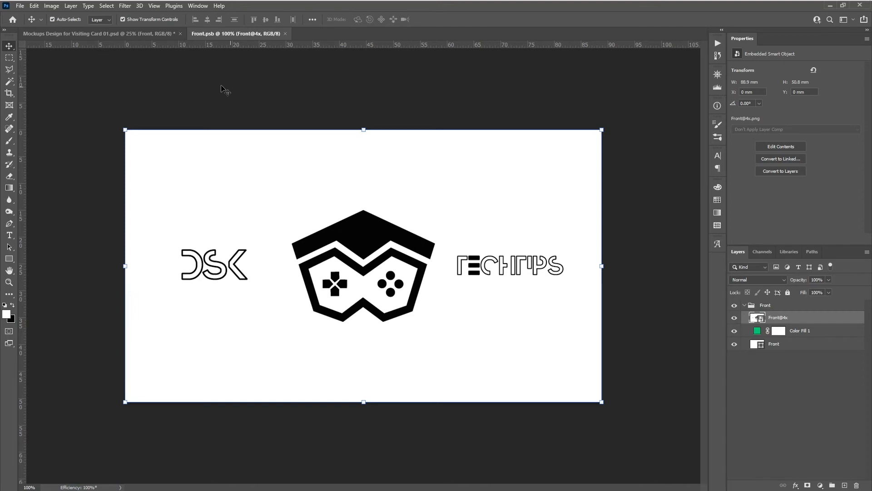
left_click(146, 36)
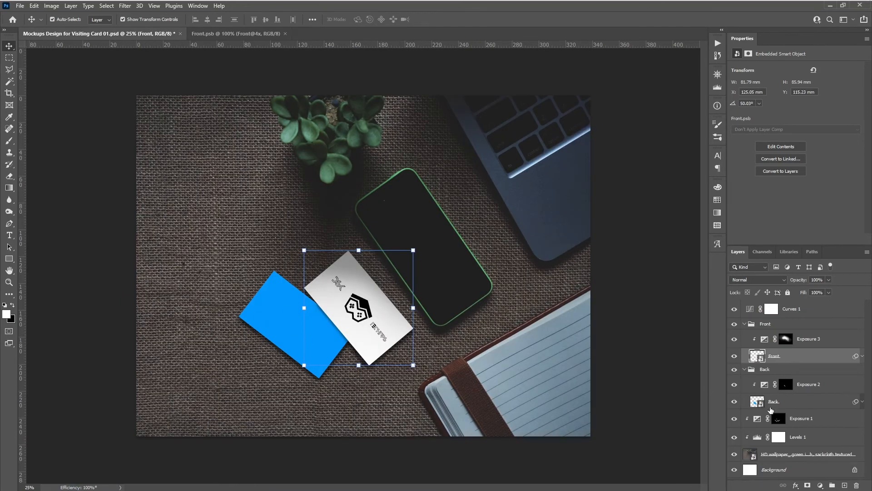
left_click(755, 406)
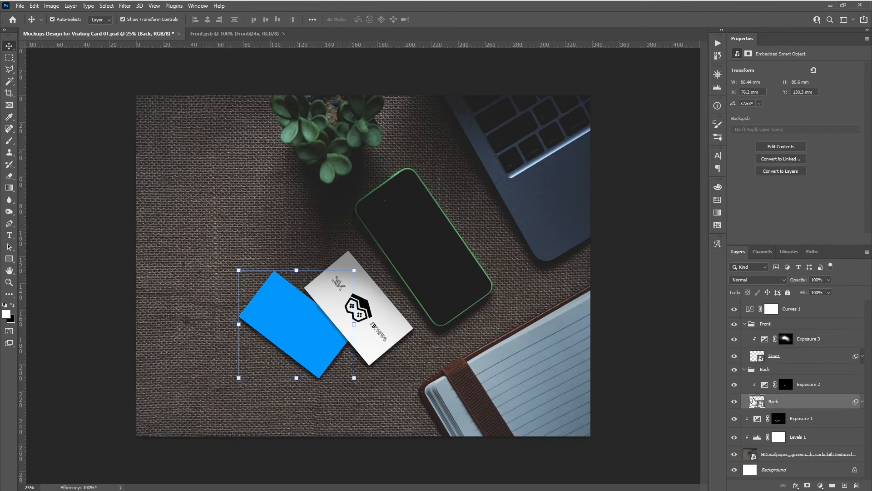
double_click(754, 401)
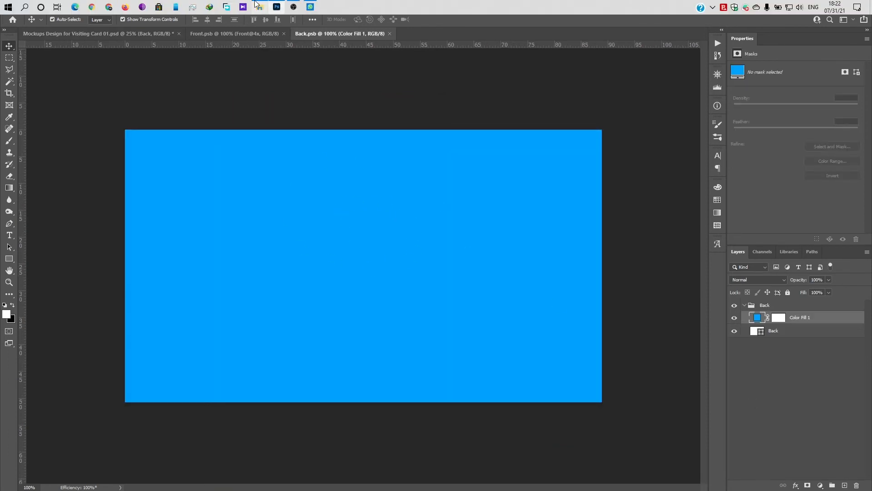
left_click(264, 6)
left_click(390, 444)
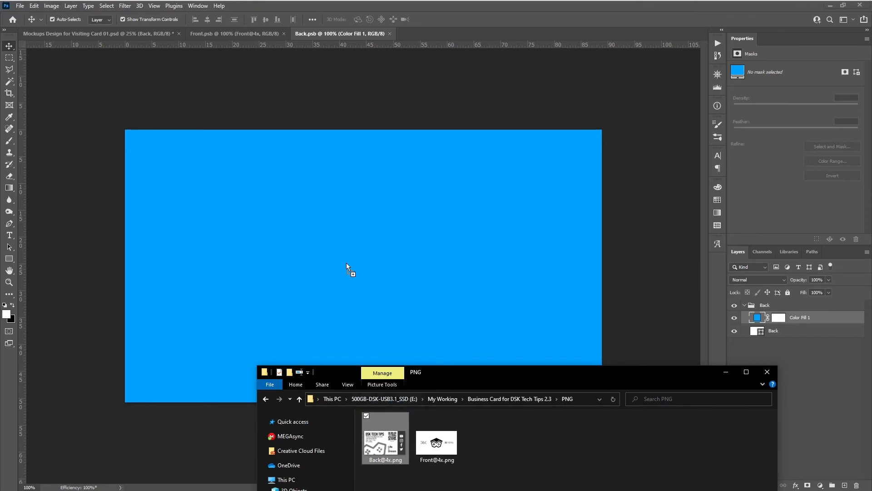
left_click_drag(350, 284, 346, 254)
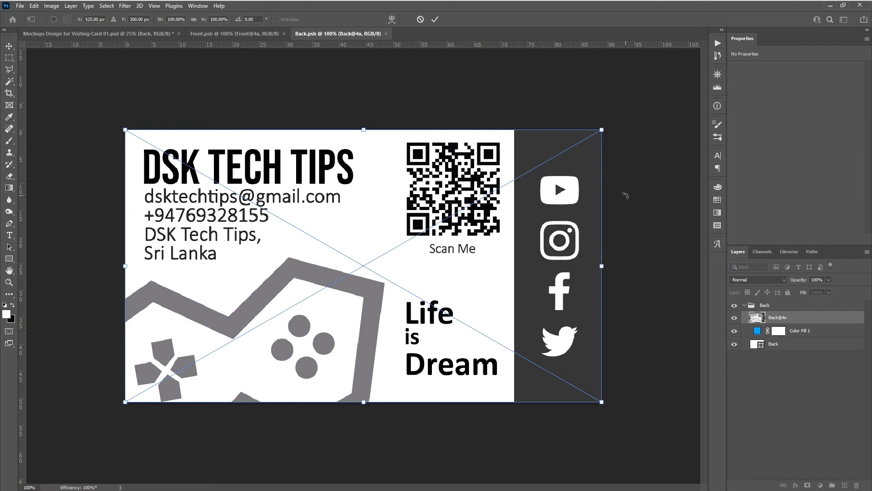
key("Return")
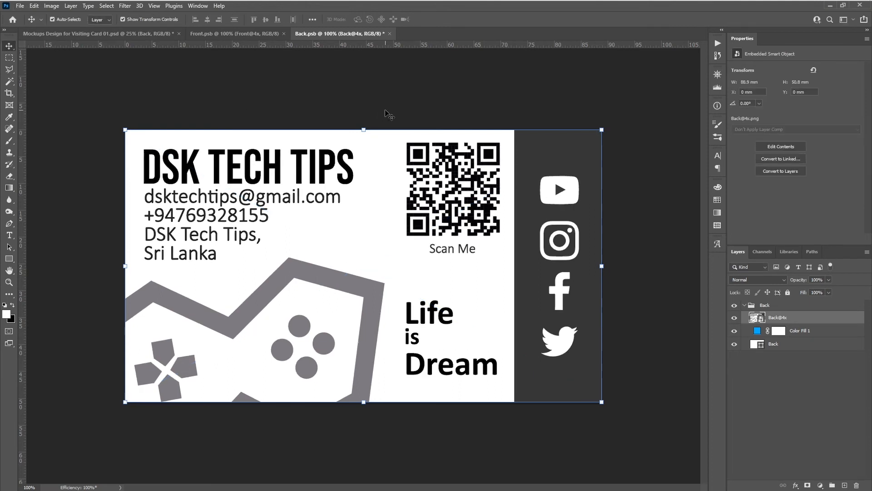
key("ctrl+s")
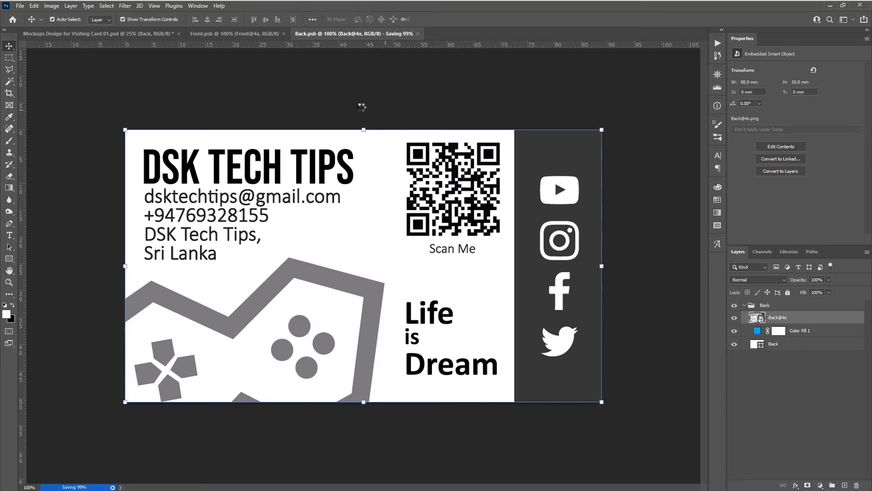
left_click(134, 35)
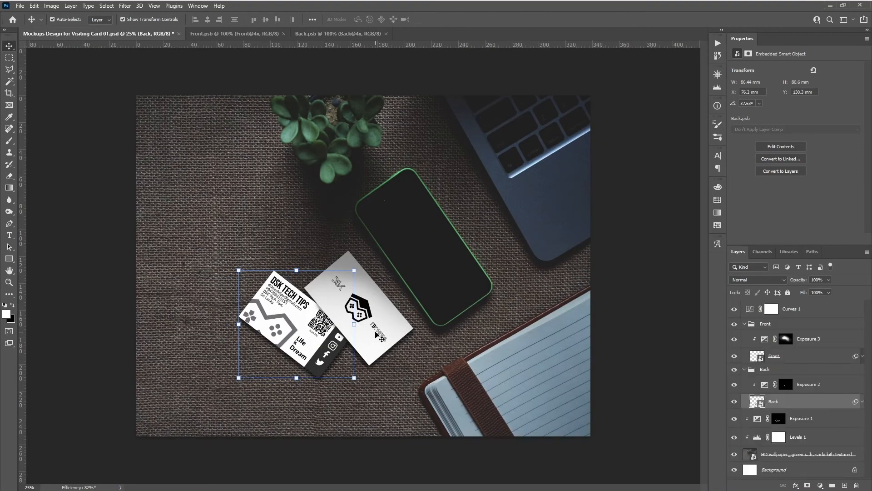
- Save a copy of the filled mockup as the PNG file Mockups Design for Visiting Card 01,a.png
left_click(20, 6)
left_click(36, 112)
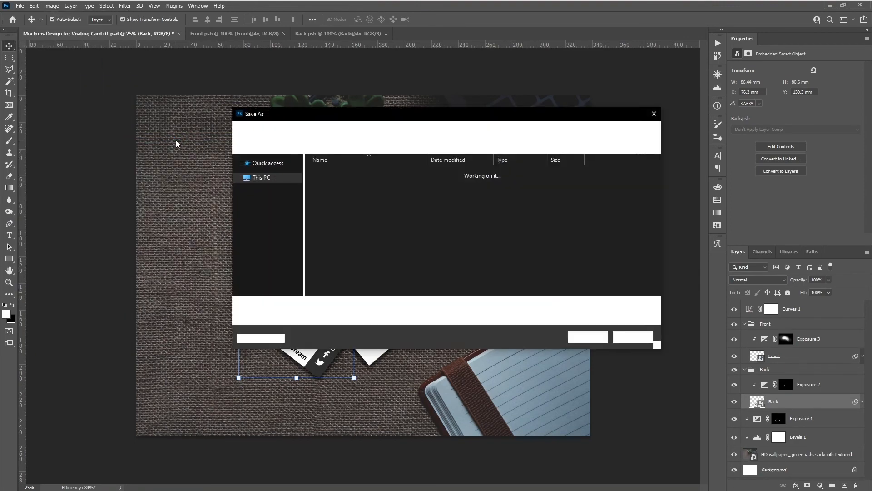
left_click(388, 305)
left_click(596, 341)
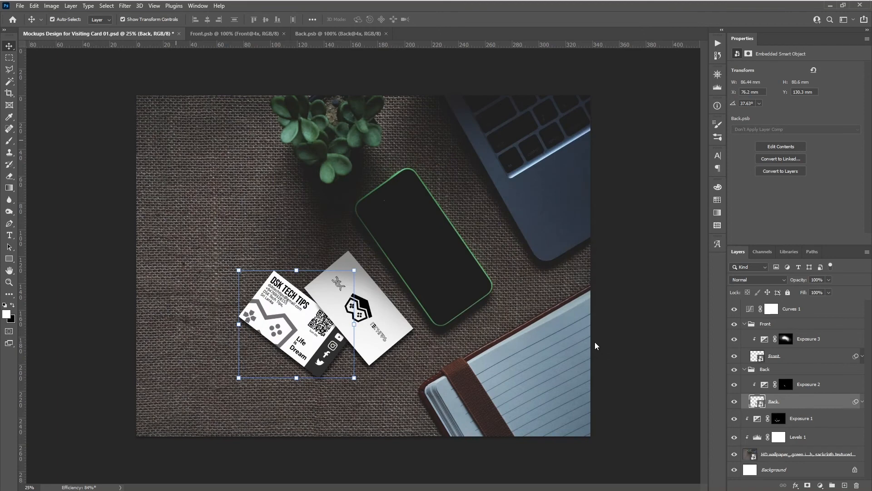
- Switch to File Explorer, browse to My Working\Mockups Design for Visiting Card 01 on drive E and open Mockups Design for Visiting Card 01.png
left_click(248, 7)
left_click_drag(472, 369, 373, 144)
left_click(213, 352)
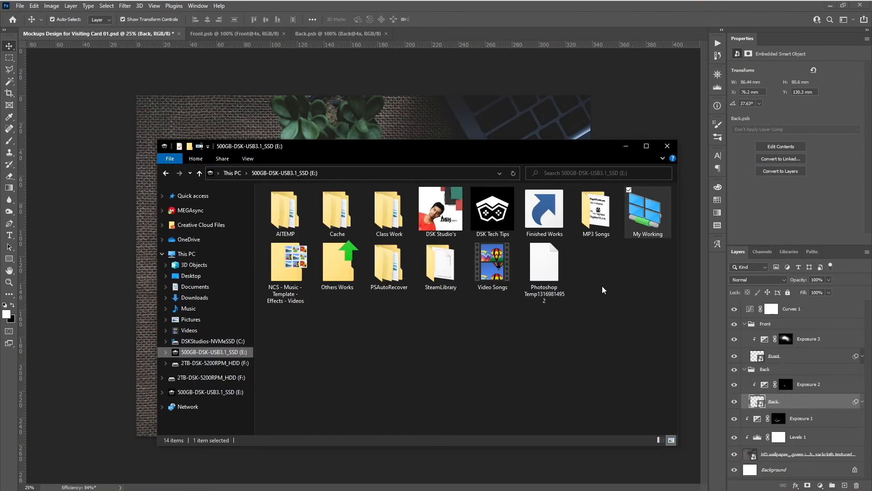
double_click(646, 213)
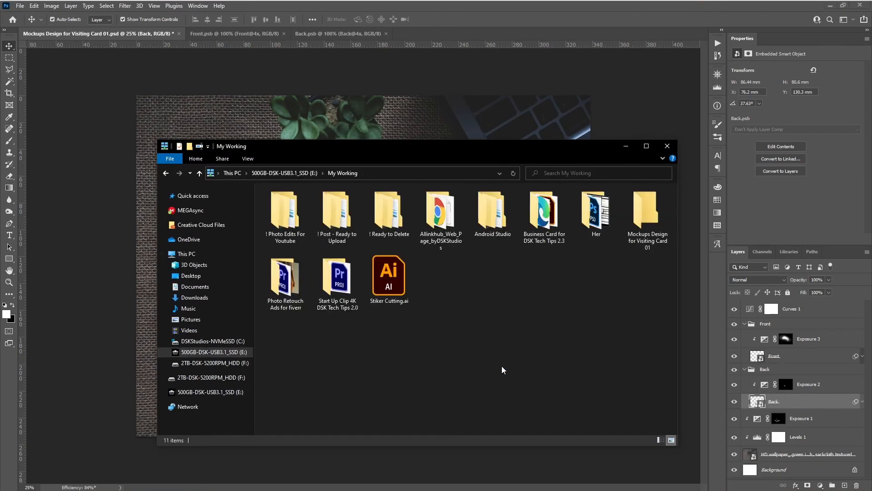
left_click(513, 173)
left_click(376, 222)
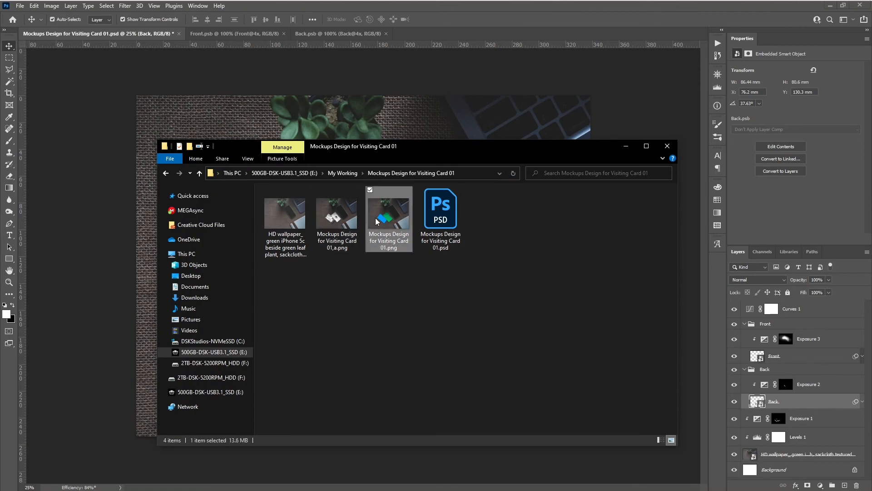
double_click(376, 221)
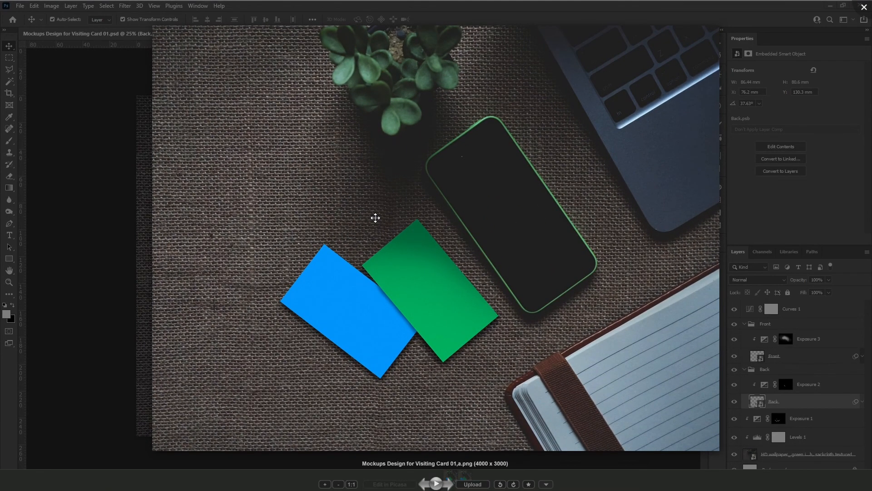
- Compare the filled card mockup PNG with the blank green and blue version, inspect the cards up close, and close the image viewer
key("Right")
key("Left")
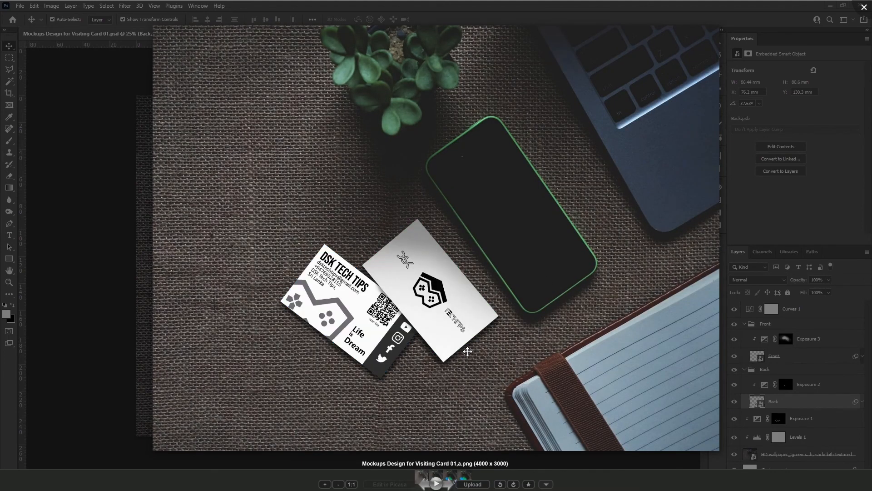
key("Right")
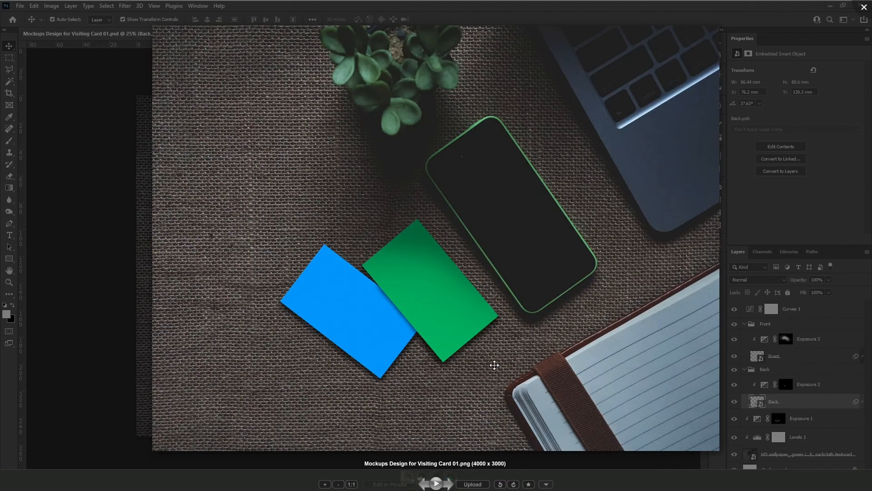
key("Left")
key("Right")
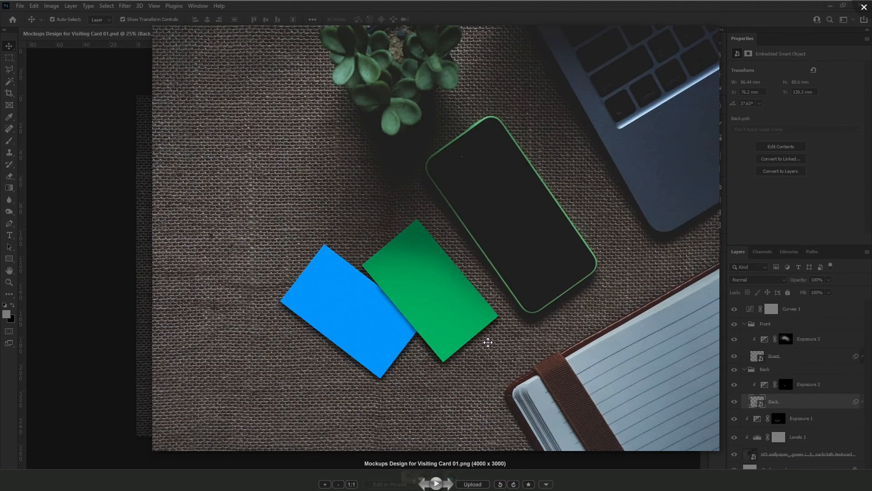
key("Left")
scroll(364, 328, "up", 6)
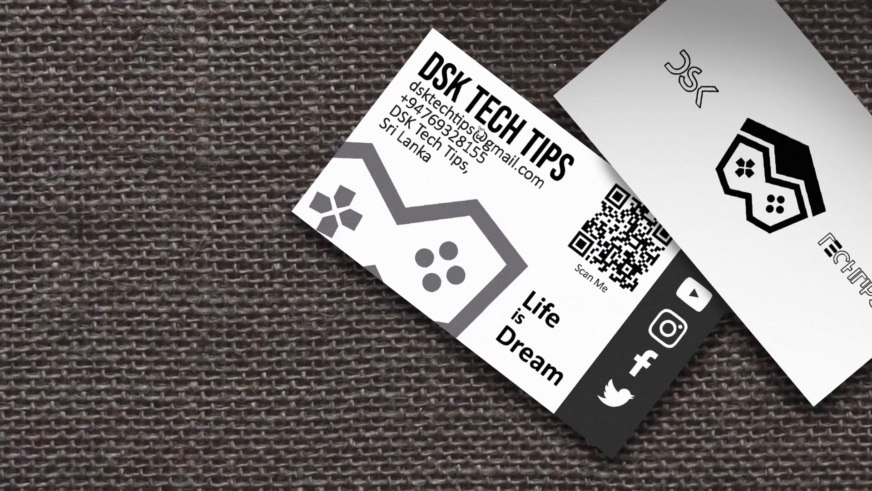
scroll(605, 320, "down", 5)
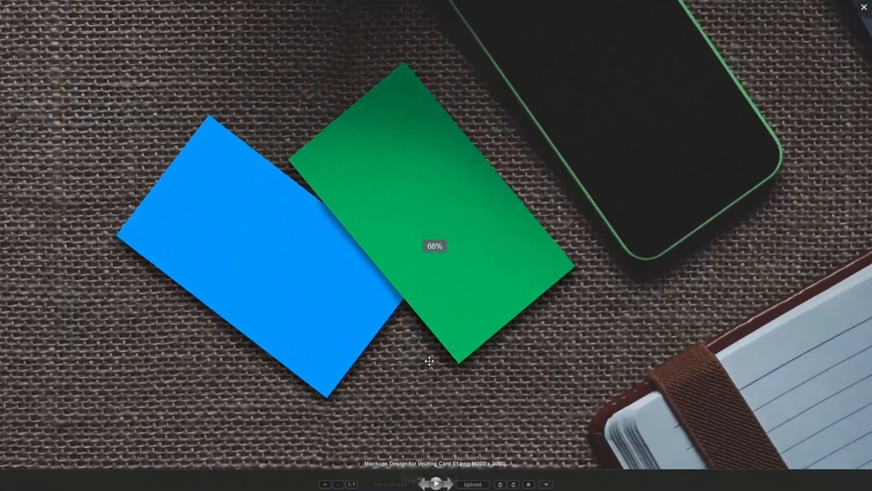
scroll(429, 361, "down", 5)
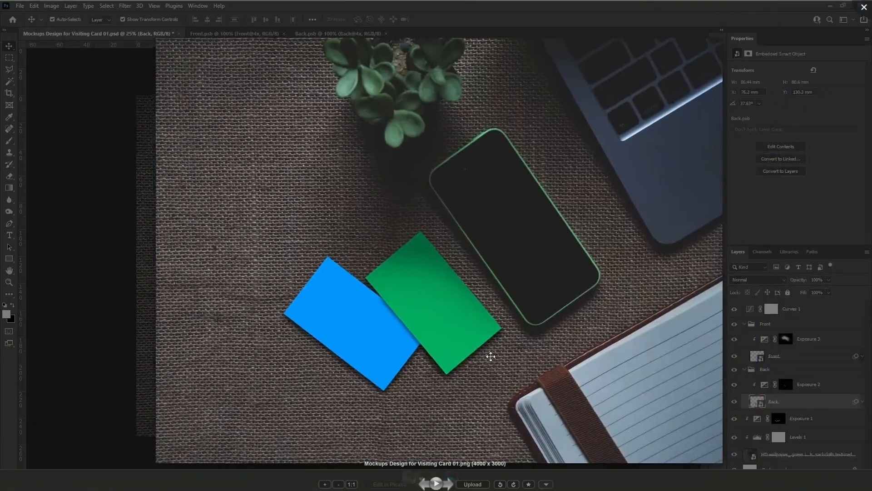
scroll(491, 357, "down", 4)
left_click(864, 7)
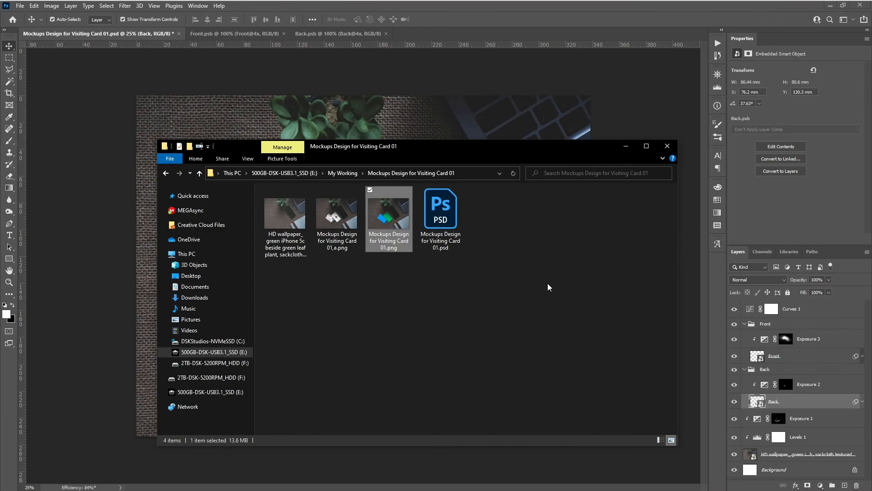